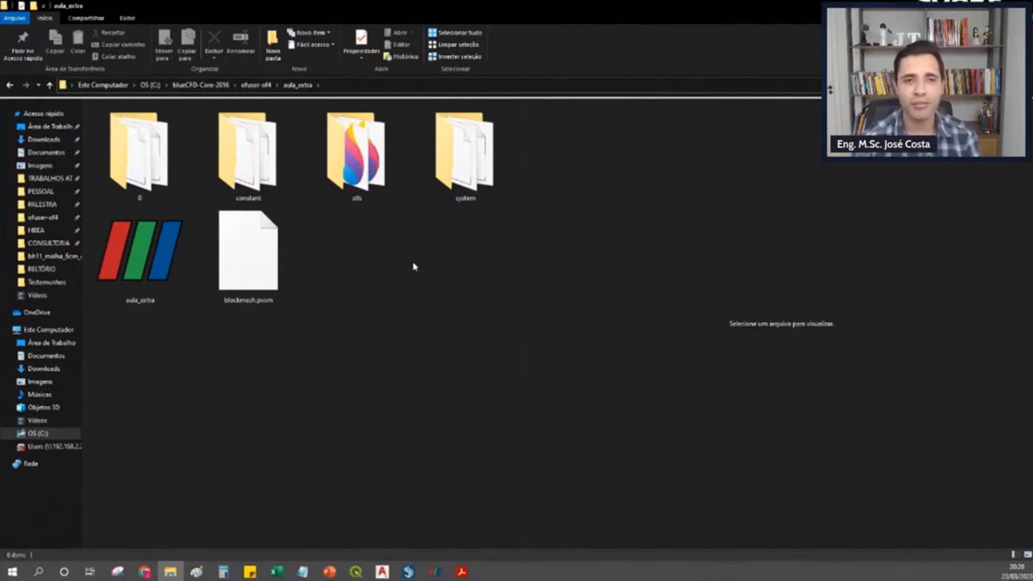
Open blockMeshDict from the aula_extra case's system folder in Notepad2, maximized with enlarged text.
{"action": "double_click", "coordinate": [141, 161]}
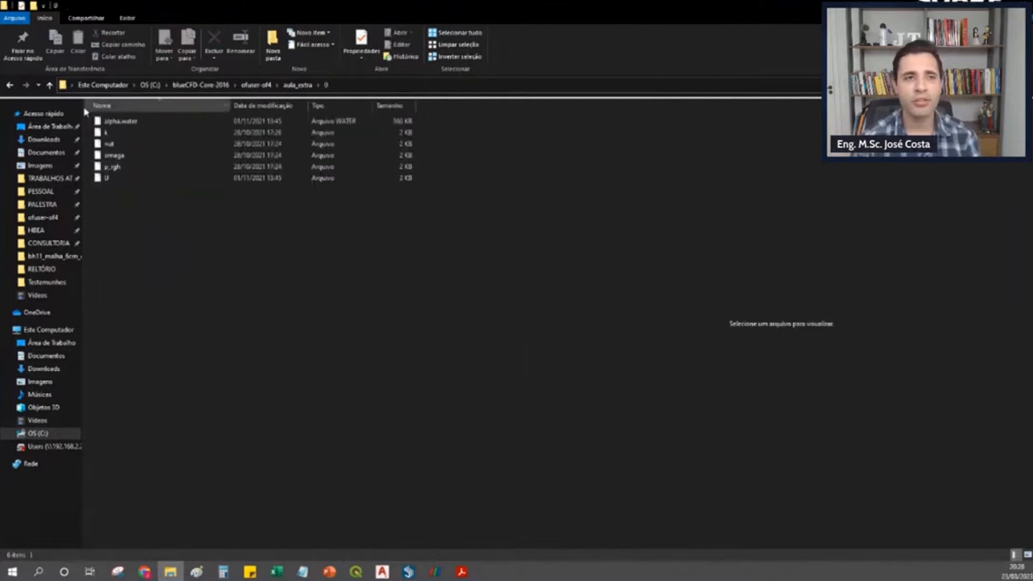
{"action": "left_click", "coordinate": [49, 85]}
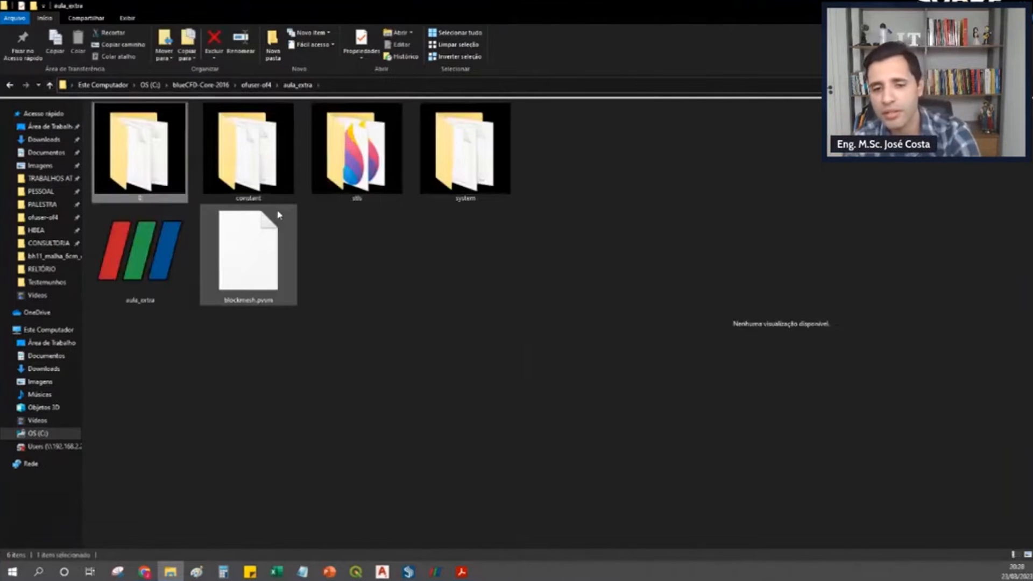
{"action": "double_click", "coordinate": [494, 155]}
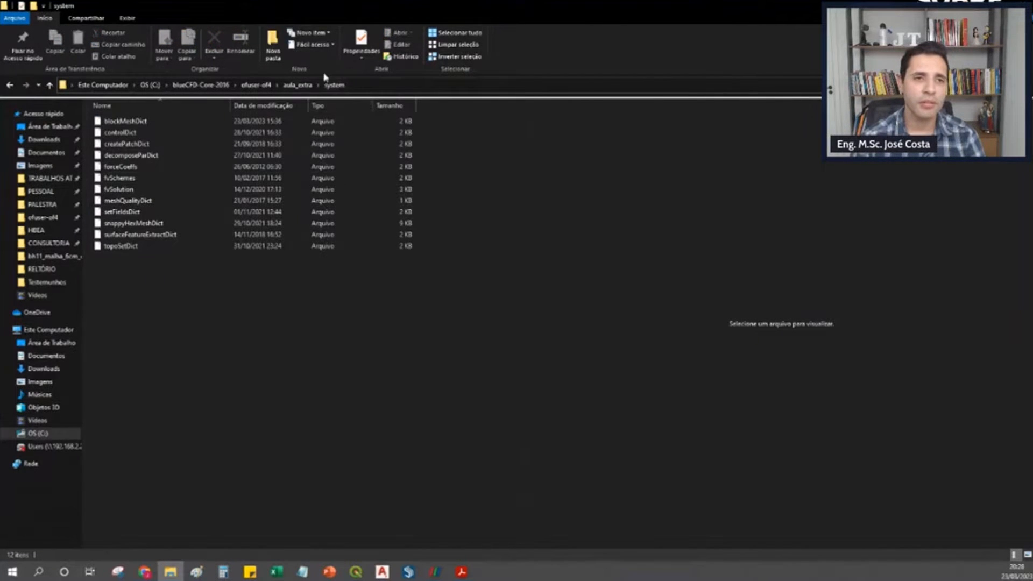
{"action": "left_click", "coordinate": [138, 124]}
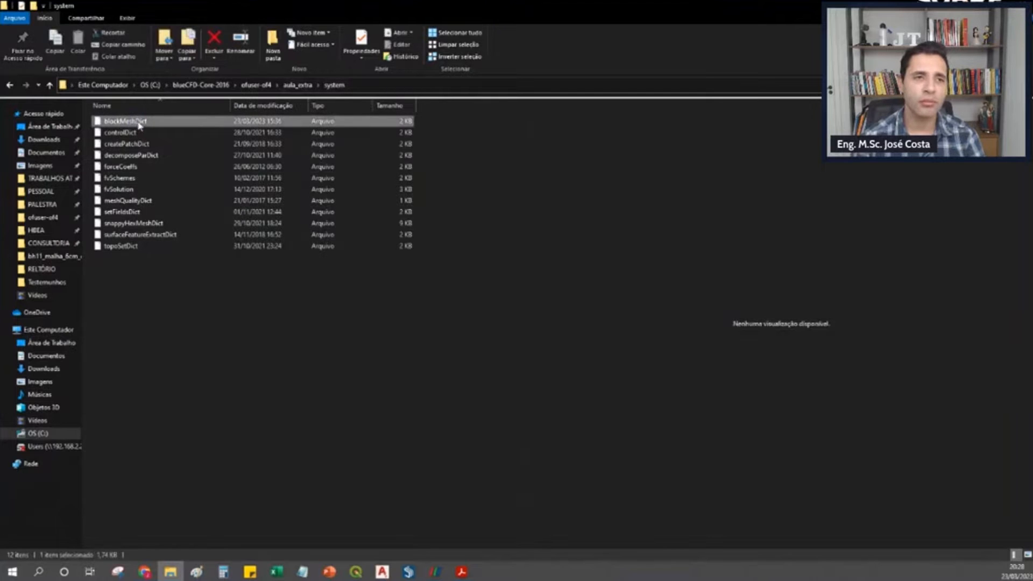
{"action": "right_click", "coordinate": [137, 124]}
{"action": "left_click", "coordinate": [186, 153]}
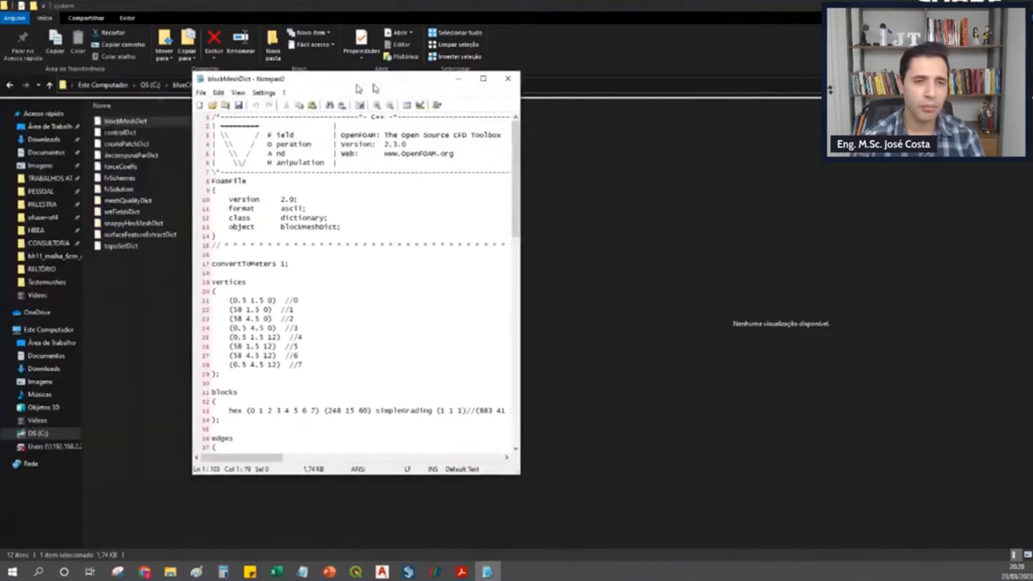
{"action": "double_click", "coordinate": [375, 88]}
{"action": "scroll", "coordinate": [99, 252], "scroll_direction": "up", "scroll_amount": 5, "text": "ctrl"}
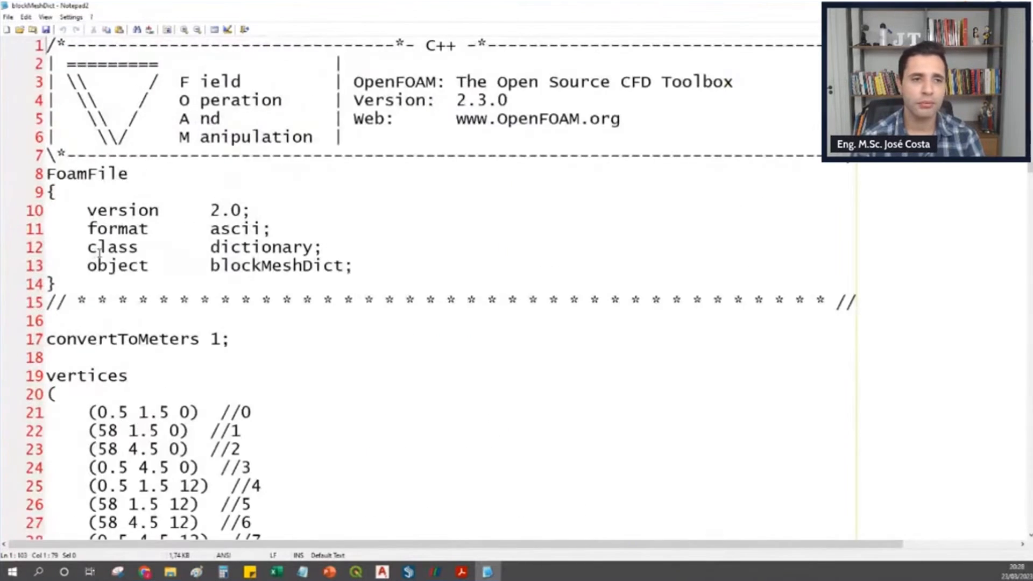
Review the vertex coordinates, the hex block definition and all boundary patches from inlet to back in blockMeshDict.
{"action": "scroll", "coordinate": [205, 251], "scroll_direction": "down", "scroll_amount": 4}
{"action": "left_click_drag", "start_coordinate": [272, 320], "coordinate": [36, 195]}
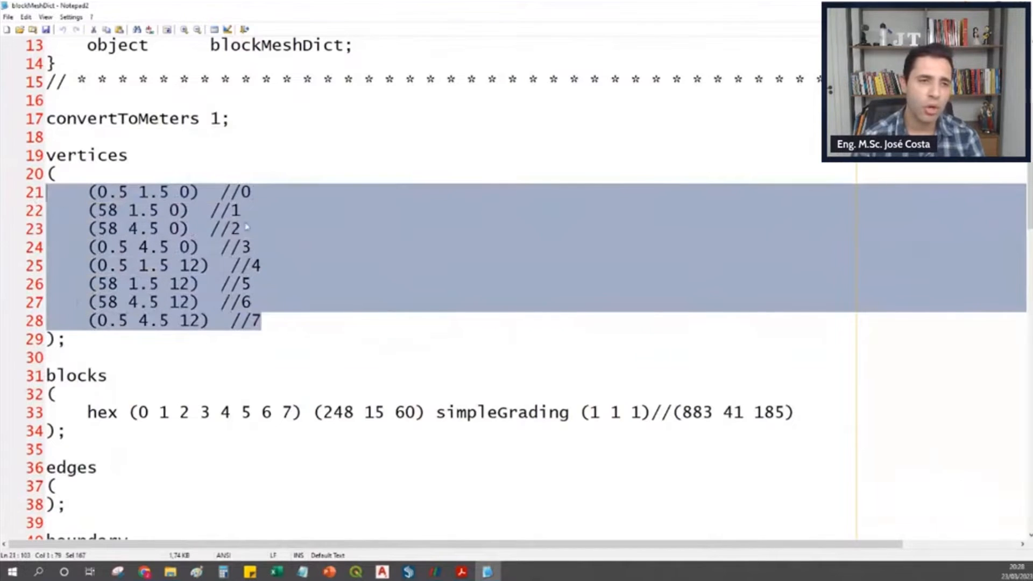
{"action": "scroll", "coordinate": [250, 223], "scroll_direction": "down", "scroll_amount": 2}
{"action": "left_click", "coordinate": [285, 303]}
{"action": "triple_click", "coordinate": [286, 303]}
{"action": "left_click_drag", "start_coordinate": [292, 303], "coordinate": [148, 302]}
{"action": "scroll", "coordinate": [157, 293], "scroll_direction": "down", "scroll_amount": 4}
{"action": "scroll", "coordinate": [157, 294], "scroll_direction": "down", "scroll_amount": 6}
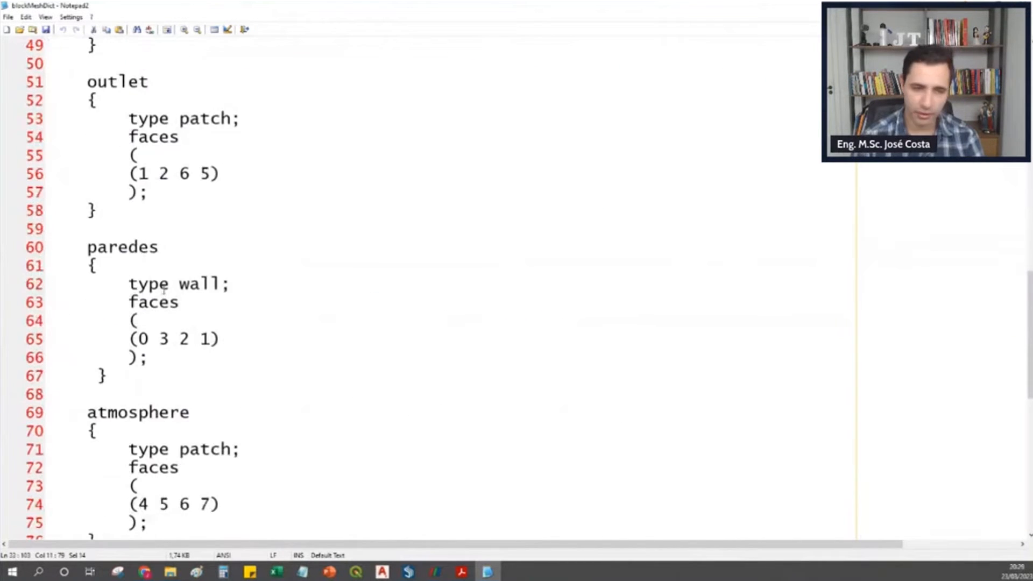
{"action": "scroll", "coordinate": [233, 281], "scroll_direction": "down", "scroll_amount": 2}
{"action": "scroll", "coordinate": [235, 282], "scroll_direction": "down", "scroll_amount": 5}
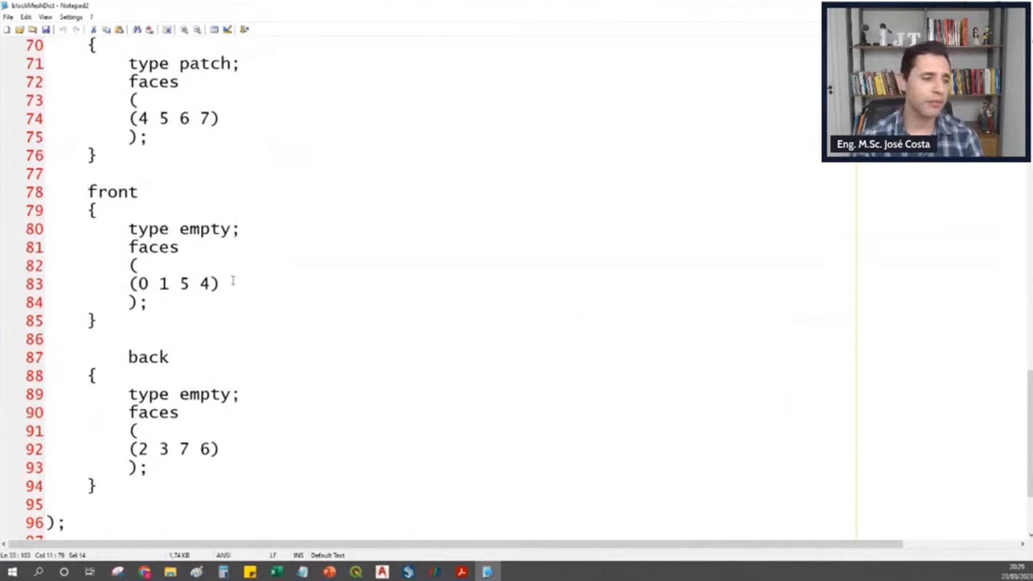
{"action": "scroll", "coordinate": [228, 315], "scroll_direction": "up", "scroll_amount": 20}
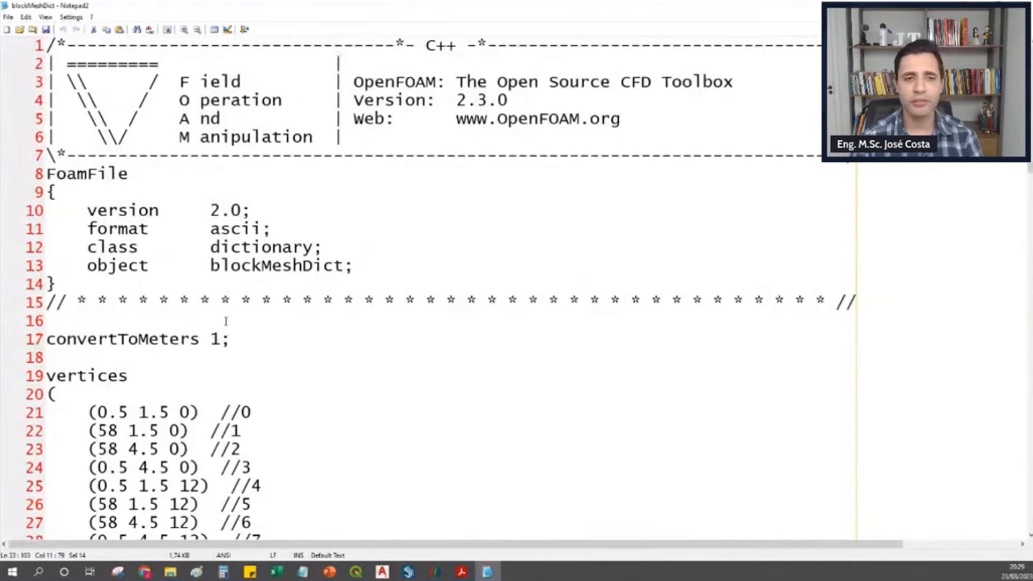
Compare the hex block's vertex indices 0 to 7 with the vertex coordinate list and the inlet and outlet faces.
{"action": "scroll", "coordinate": [256, 380], "scroll_direction": "down", "scroll_amount": 6}
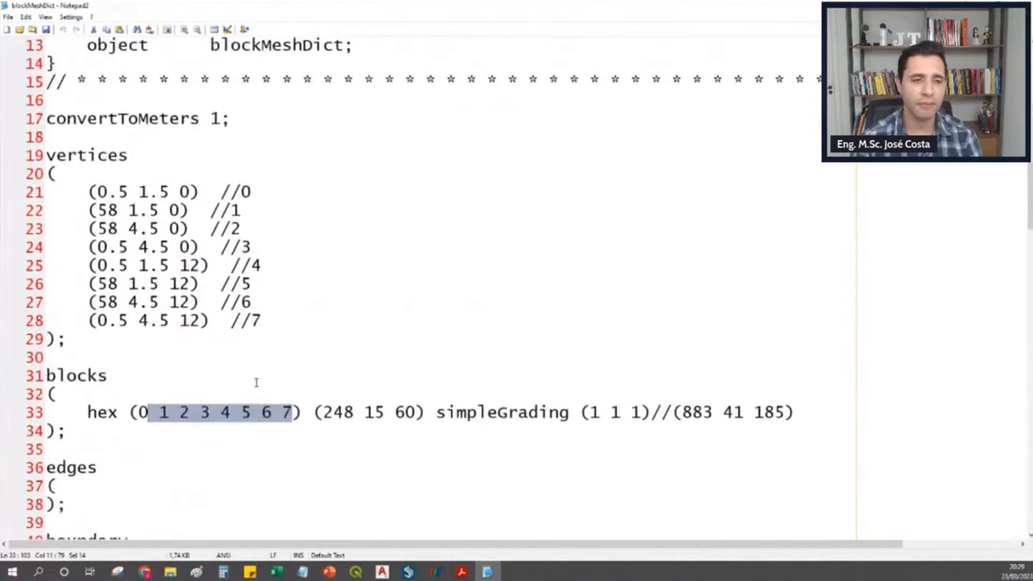
{"action": "left_click_drag", "start_coordinate": [138, 302], "coordinate": [290, 302]}
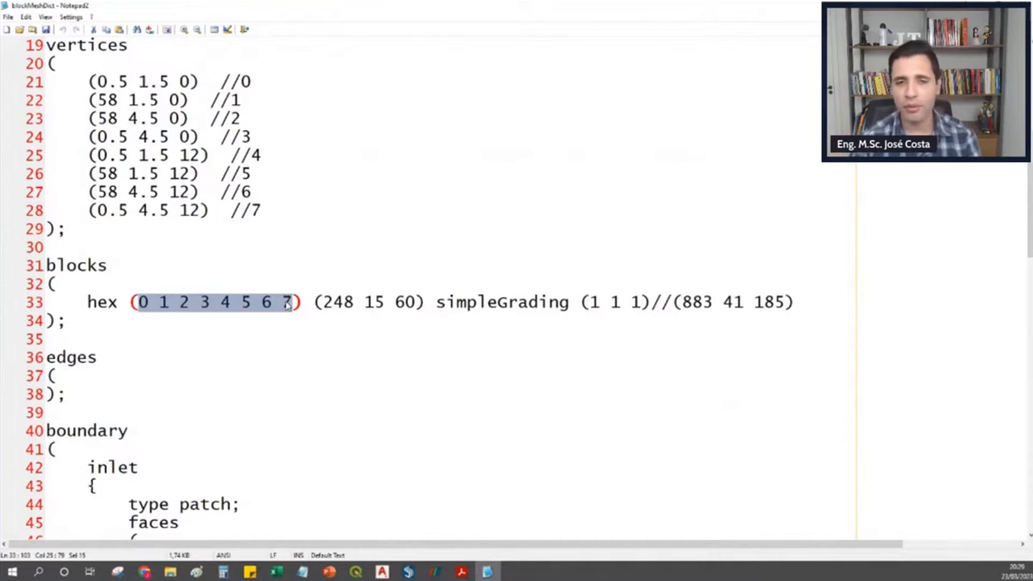
{"action": "scroll", "coordinate": [247, 249], "scroll_direction": "up", "scroll_amount": 2}
{"action": "left_click_drag", "start_coordinate": [96, 193], "coordinate": [202, 320]}
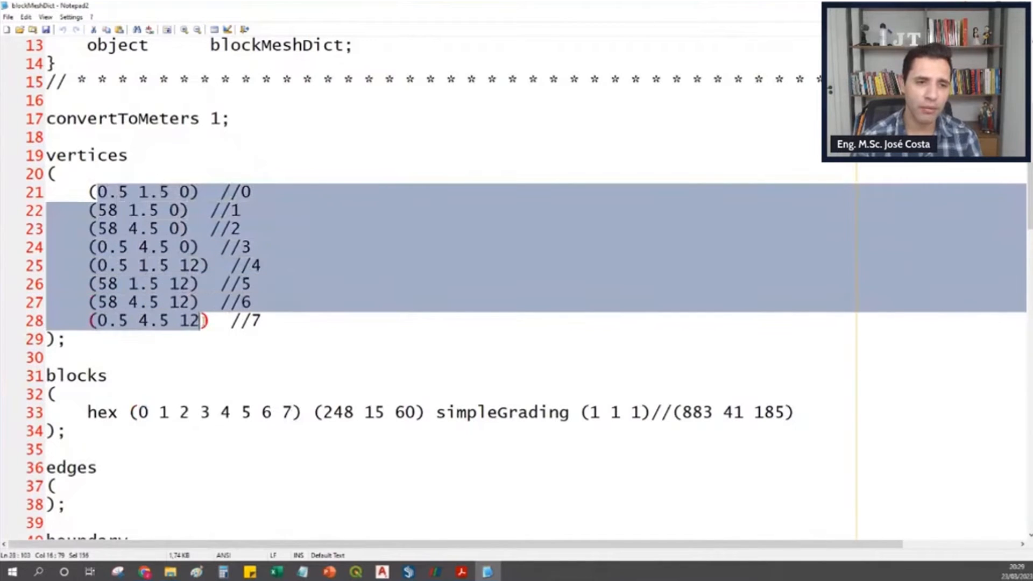
{"action": "left_click", "coordinate": [178, 247]}
{"action": "scroll", "coordinate": [193, 195], "scroll_direction": "down", "scroll_amount": 4}
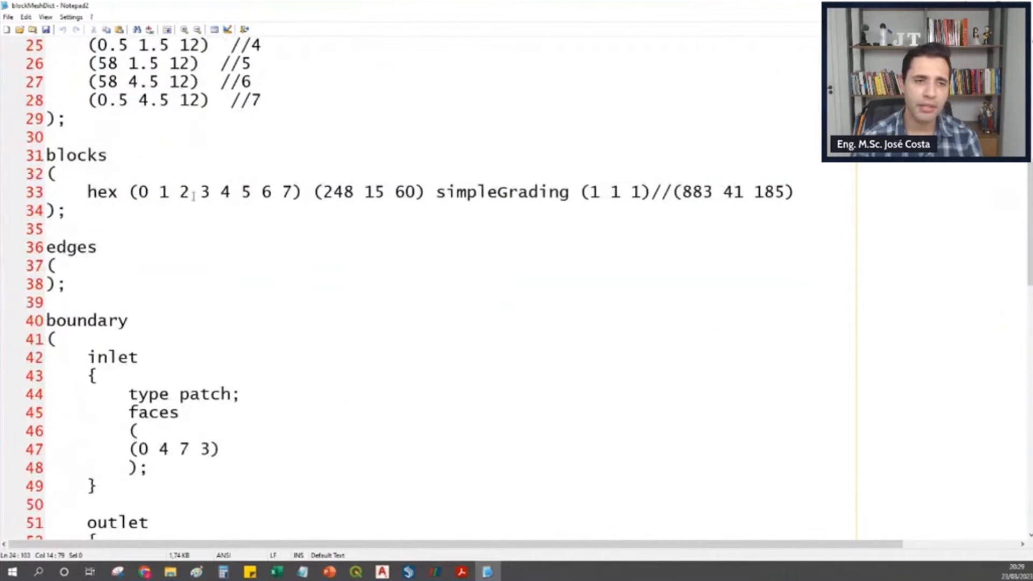
{"action": "scroll", "coordinate": [299, 286], "scroll_direction": "down", "scroll_amount": 3}
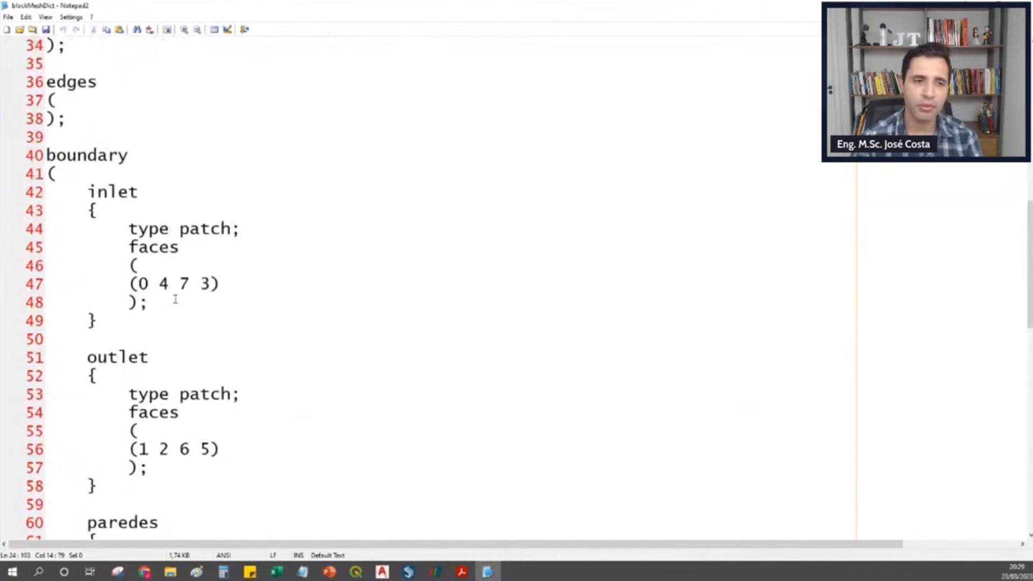
{"action": "scroll", "coordinate": [255, 289], "scroll_direction": "up", "scroll_amount": 7}
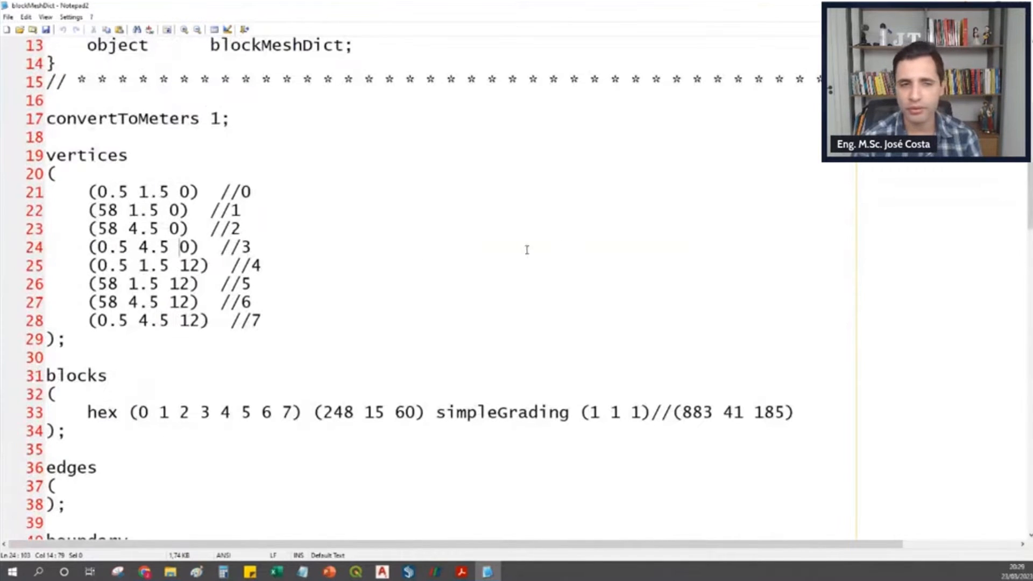
{"action": "left_click_drag", "start_coordinate": [342, 322], "coordinate": [42, 198]}
{"action": "scroll", "coordinate": [395, 224], "scroll_direction": "down", "scroll_amount": 3}
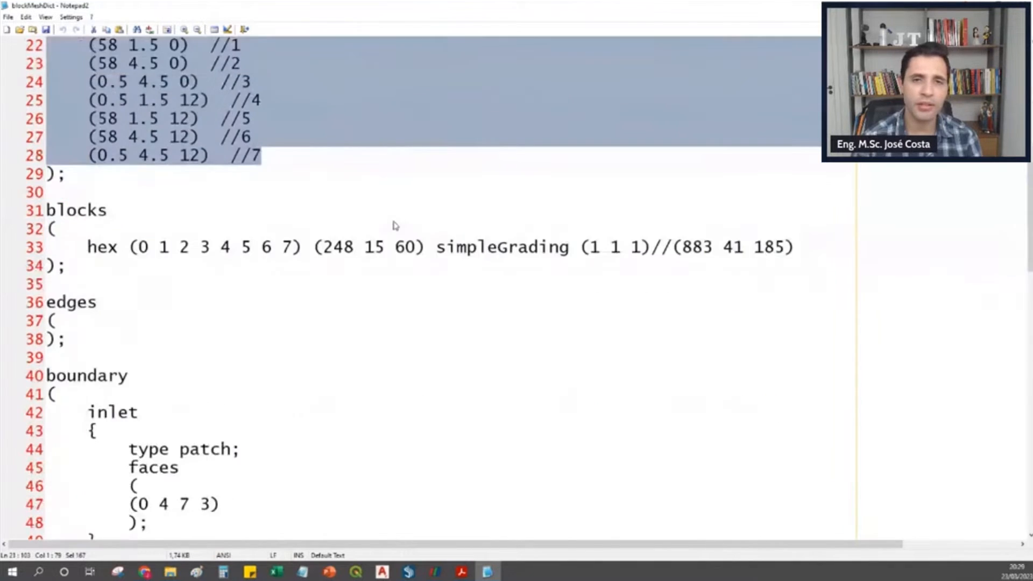
{"action": "scroll", "coordinate": [397, 223], "scroll_direction": "up", "scroll_amount": 2}
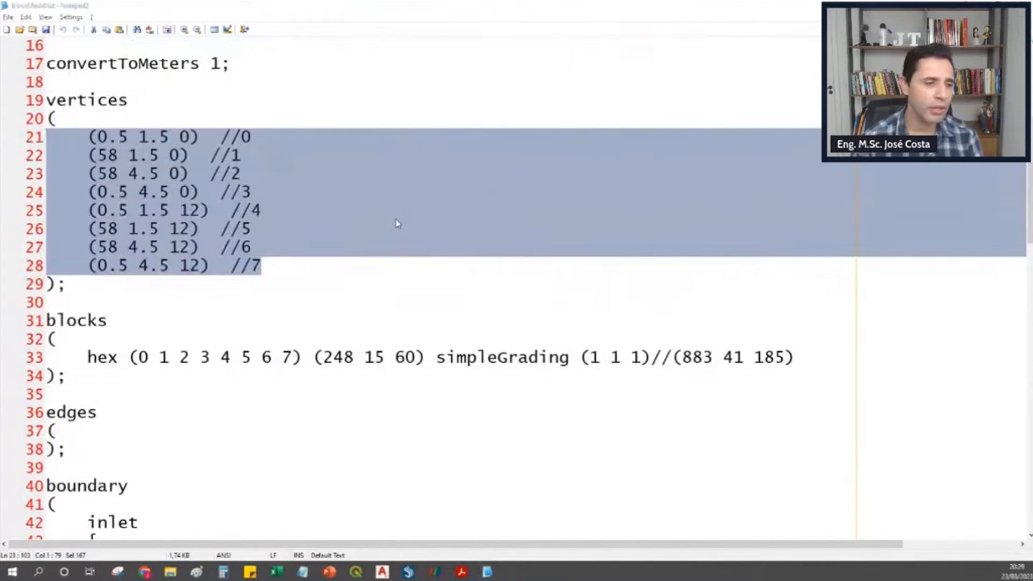
Switch to the OpenFOAM terminal and run blockMesh in the aula_extra case folder.
{"action": "key", "text": "alt+Tab"}
{"action": "mouse_move", "coordinate": [440, 186]}
{"action": "left_mouse_down"}
{"action": "mouse_move", "coordinate": [461, 202]}
{"action": "mouse_move", "coordinate": [460, 222]}
{"action": "mouse_move", "coordinate": [437, 156]}
{"action": "mouse_move", "coordinate": [444, 170]}
{"action": "left_mouse_up"}
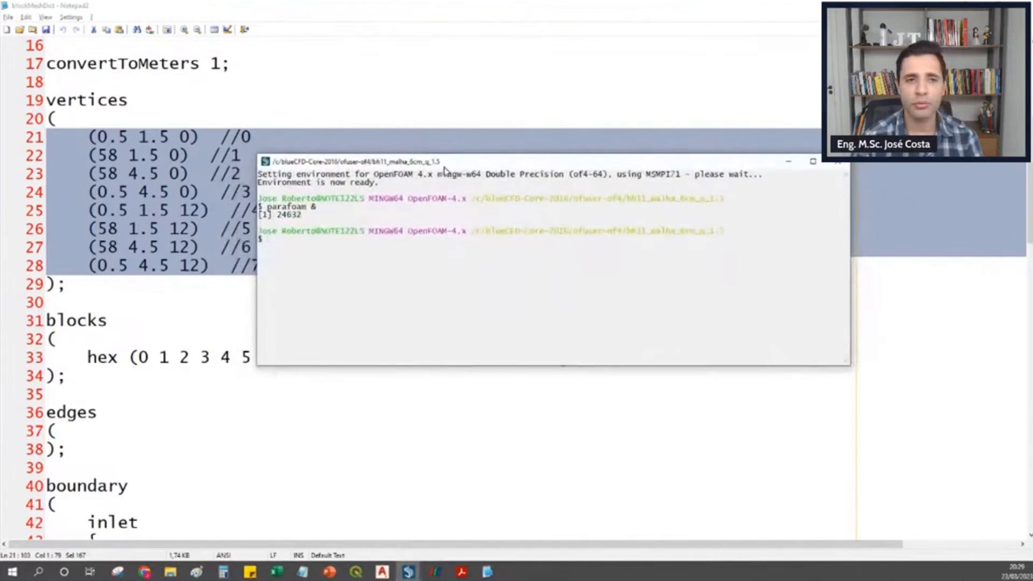
{"action": "type", "text": "blockmesh"}
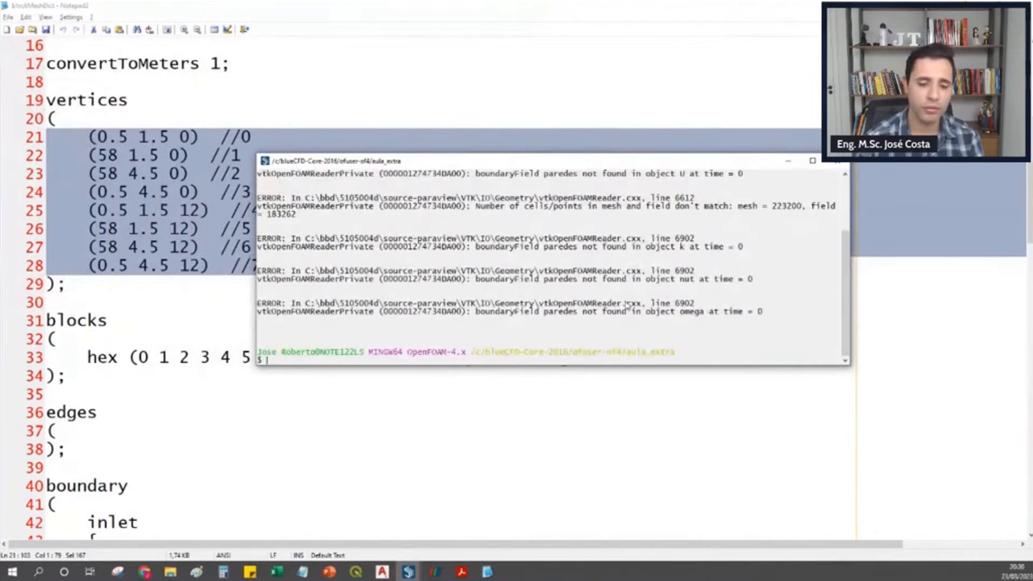
{"action": "type", "text": "mesh"}
{"action": "key", "text": "Return"}
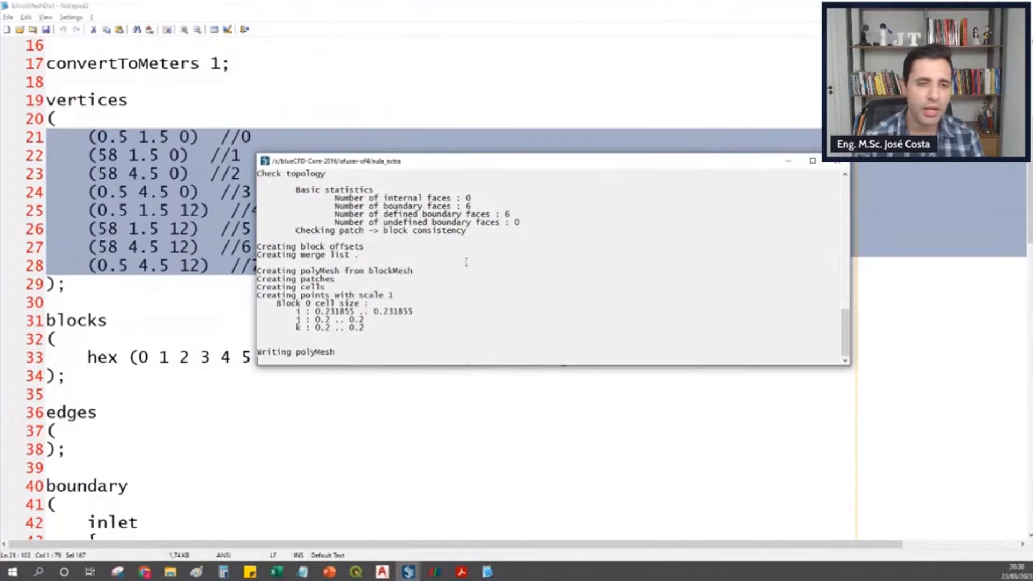
Check the blockMesh output for the mesh information and the list of generated patches.
{"action": "scroll", "coordinate": [466, 303], "scroll_direction": "up", "scroll_amount": 9}
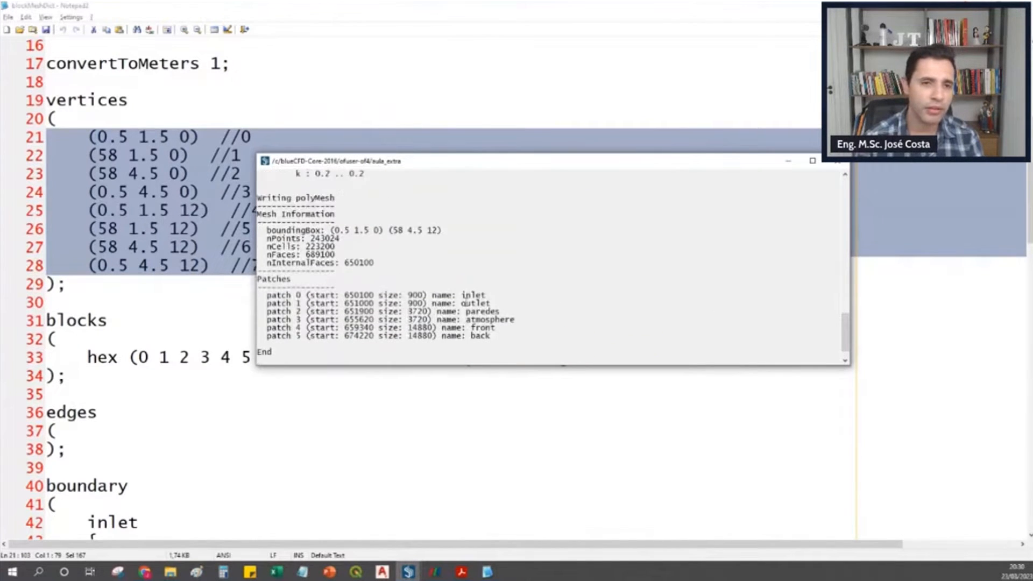
{"action": "scroll", "coordinate": [439, 303], "scroll_direction": "down", "scroll_amount": 9}
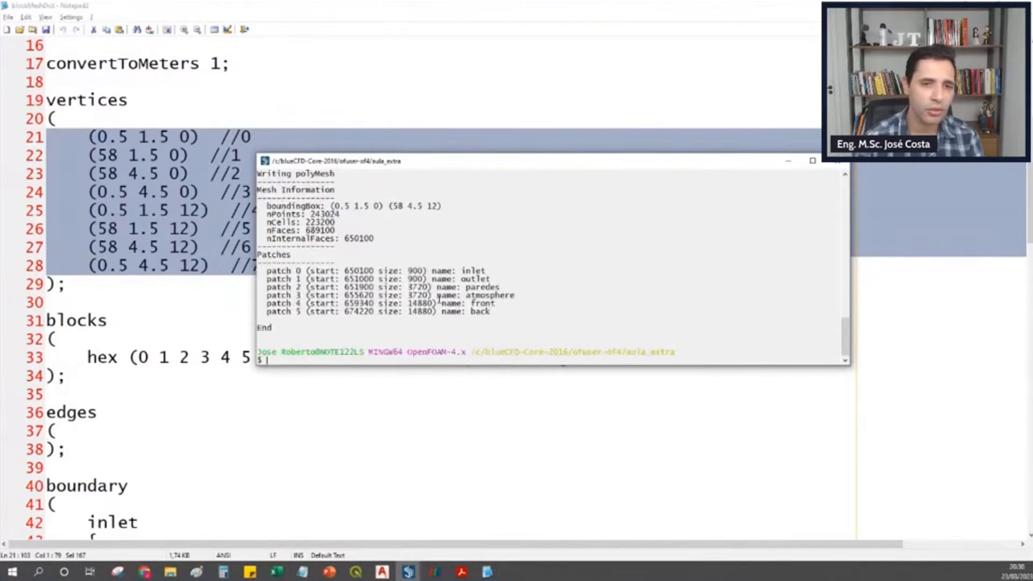
{"action": "left_click_drag", "start_coordinate": [495, 311], "coordinate": [285, 274]}
Switch to ParaView and examine the rectangular mesh block and its axes from several angles.
{"action": "key", "text": "alt+Tab"}
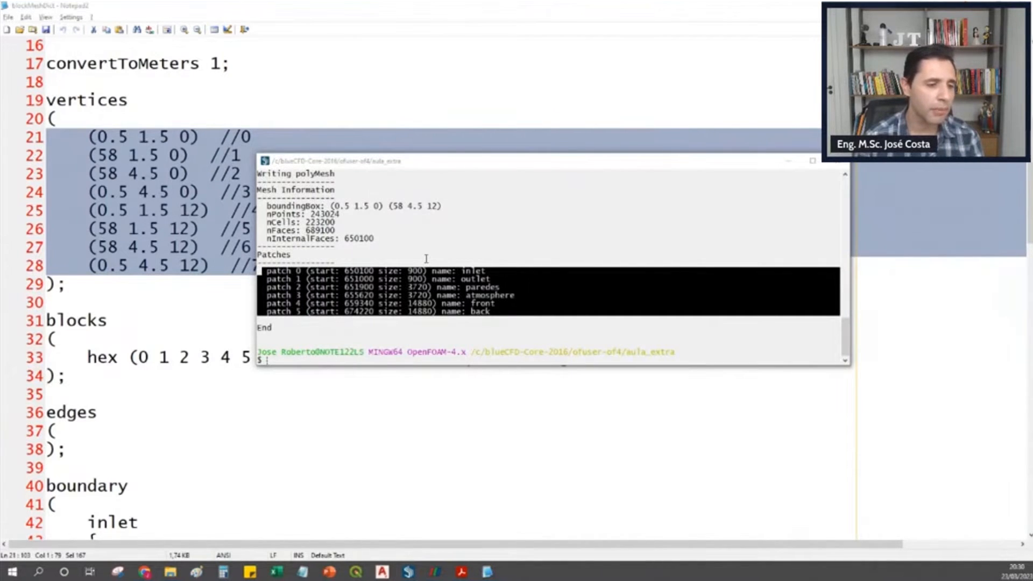
{"action": "key", "text": "alt+Tab"}
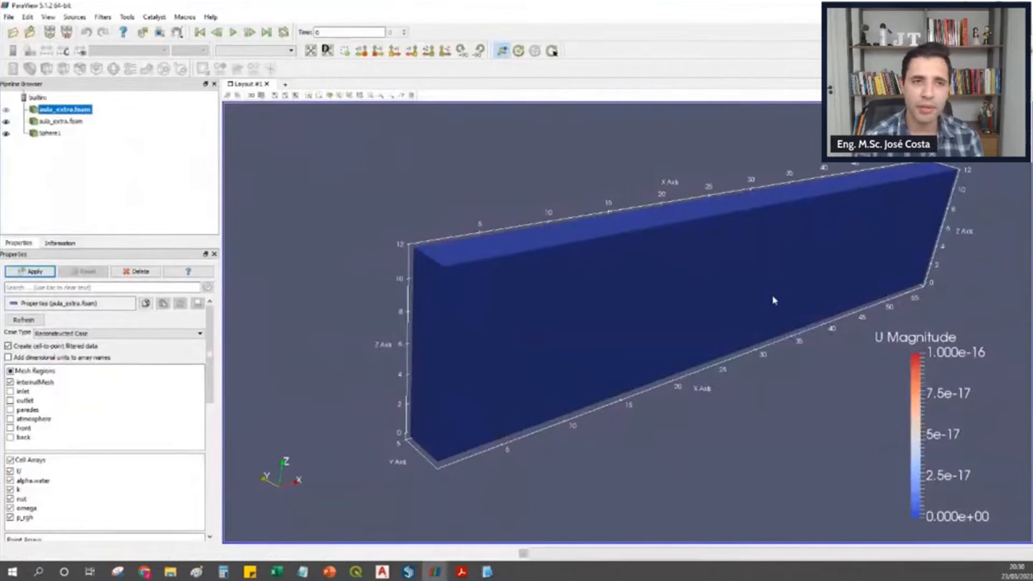
{"action": "left_click_drag", "start_coordinate": [422, 385], "coordinate": [470, 357]}
{"action": "left_click_drag", "start_coordinate": [680, 337], "coordinate": [723, 327]}
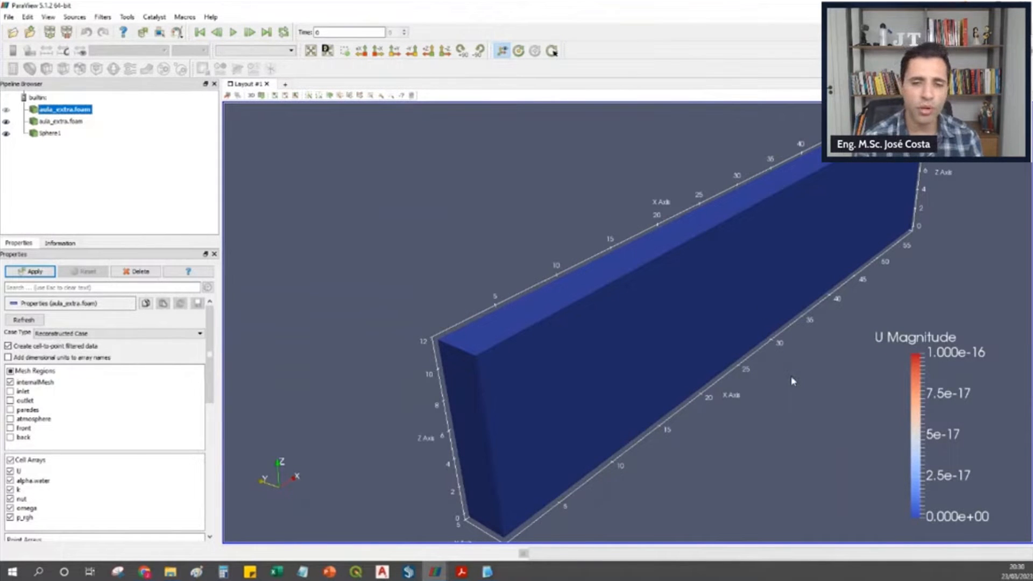
{"action": "mouse_move", "coordinate": [615, 428]}
{"action": "left_mouse_down"}
{"action": "mouse_move", "coordinate": [597, 393]}
{"action": "mouse_move", "coordinate": [571, 411]}
{"action": "mouse_move", "coordinate": [595, 422]}
{"action": "left_mouse_up"}
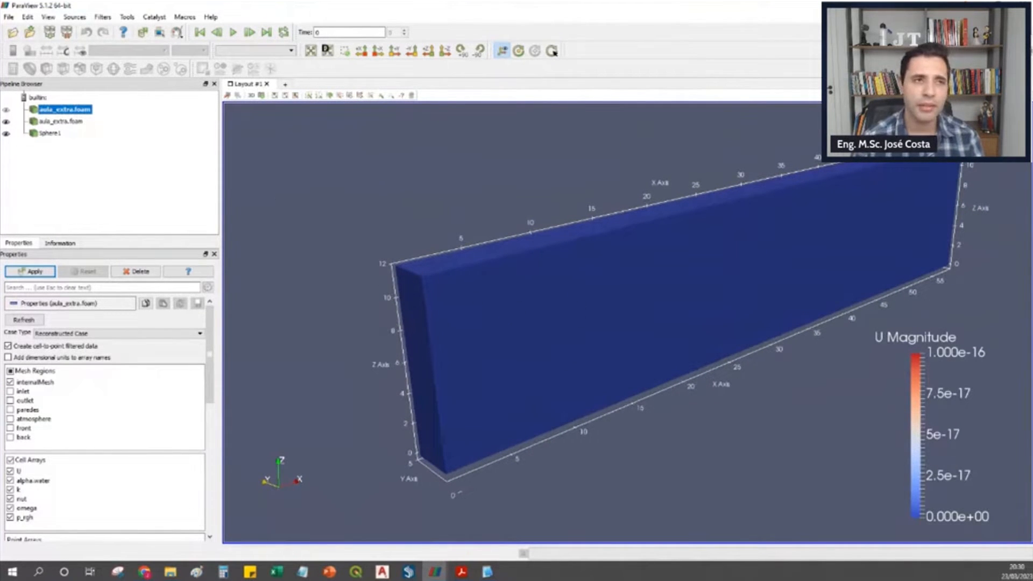
Load the cx4.stl geometry into the scene and color it with Solid Color.
{"action": "left_click", "coordinate": [12, 32]}
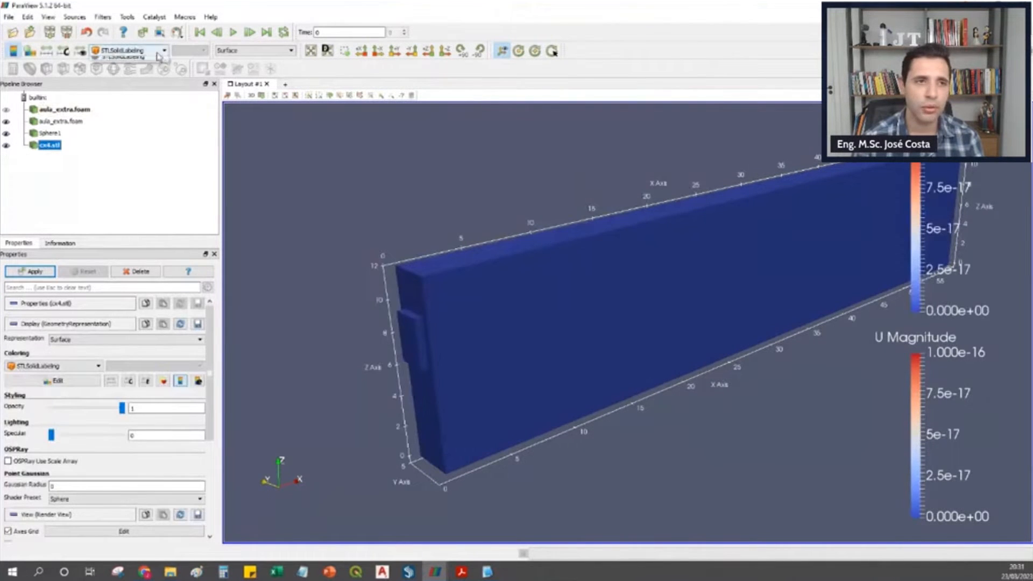
{"action": "left_click", "coordinate": [134, 50]}
{"action": "left_click", "coordinate": [135, 60]}
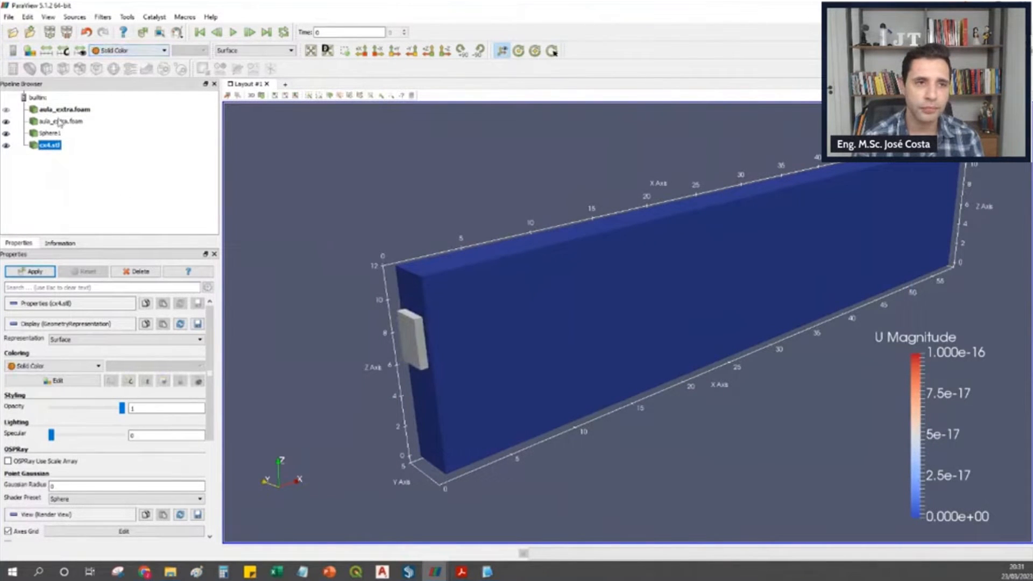
Set the opacity of the visible aula_extra.foam mesh block to 0.28.
{"action": "left_click", "coordinate": [61, 121]}
{"action": "left_click_drag", "start_coordinate": [210, 321], "coordinate": [209, 414]}
{"action": "left_click_drag", "start_coordinate": [121, 431], "coordinate": [71, 434]}
Examine the boxes, shafts and connecting pipe inside the translucent mesh block from both ends.
{"action": "left_click_drag", "start_coordinate": [526, 337], "coordinate": [600, 282]}
{"action": "left_click_drag", "start_coordinate": [454, 273], "coordinate": [611, 303]}
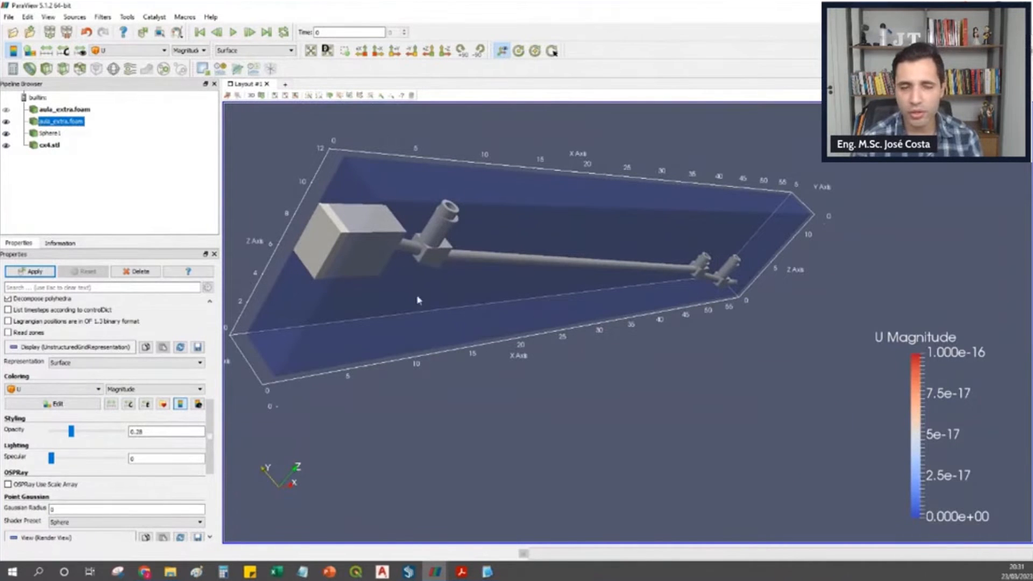
{"action": "left_click_drag", "start_coordinate": [472, 225], "coordinate": [570, 253]}
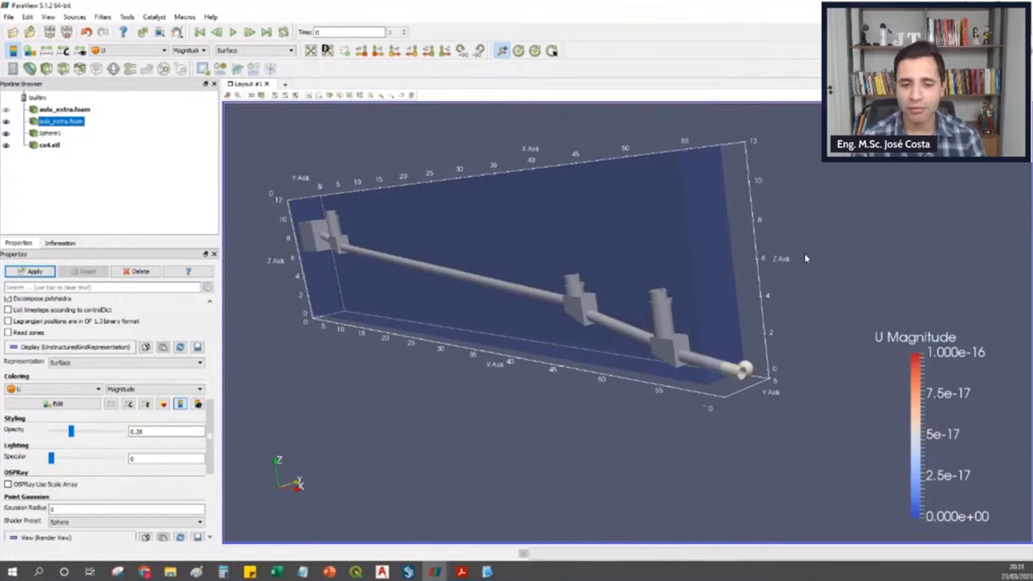
{"action": "left_click_drag", "start_coordinate": [510, 277], "coordinate": [691, 282]}
{"action": "left_click_drag", "start_coordinate": [514, 299], "coordinate": [569, 296]}
{"action": "scroll", "coordinate": [570, 293], "scroll_direction": "up", "scroll_amount": 3}
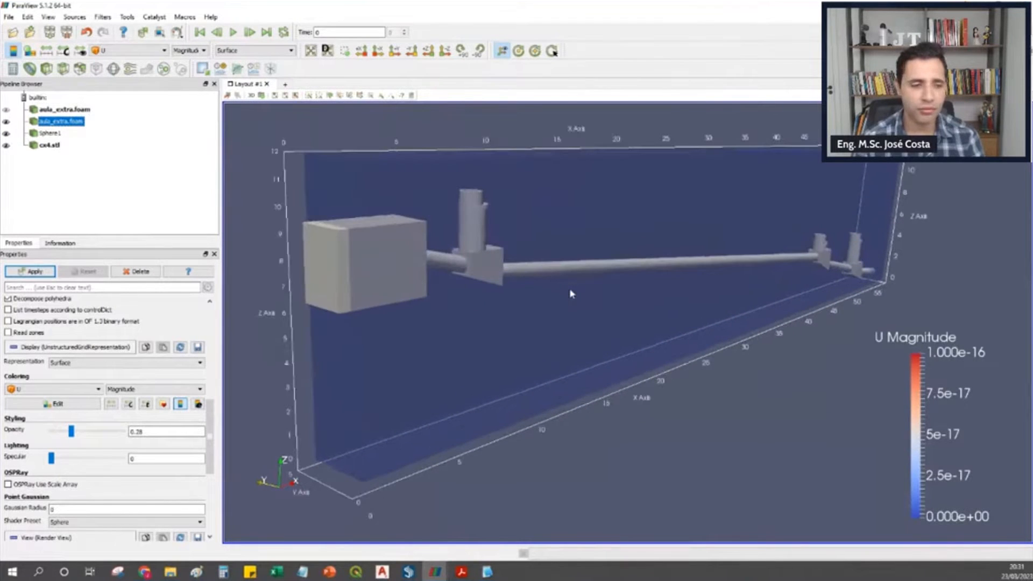
Return to blockMeshDict in Notepad2 and review the vertices, blocks and boundary sections again.
{"action": "key", "text": "alt+Tab"}
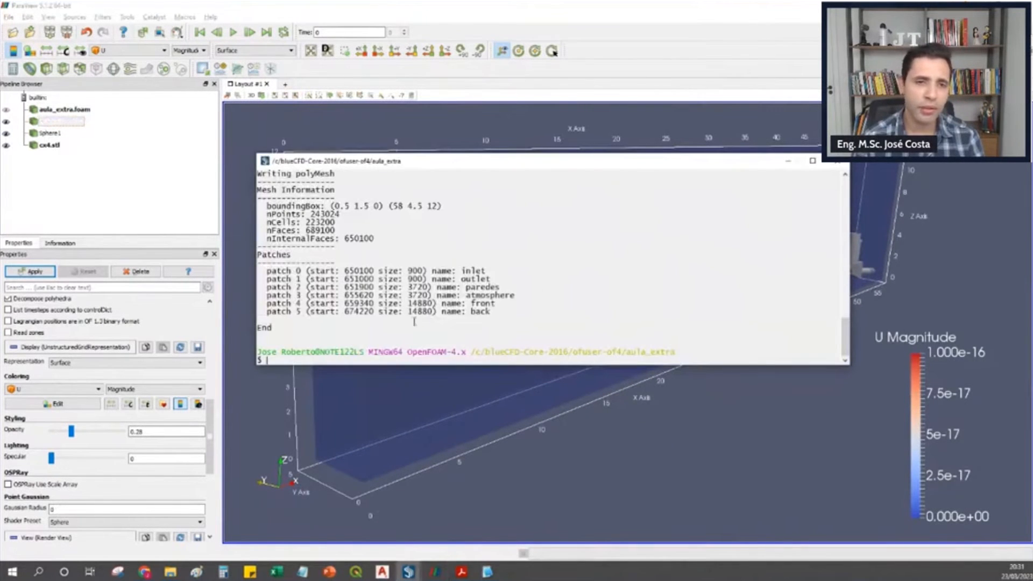
{"action": "key", "text": "alt+Tab"}
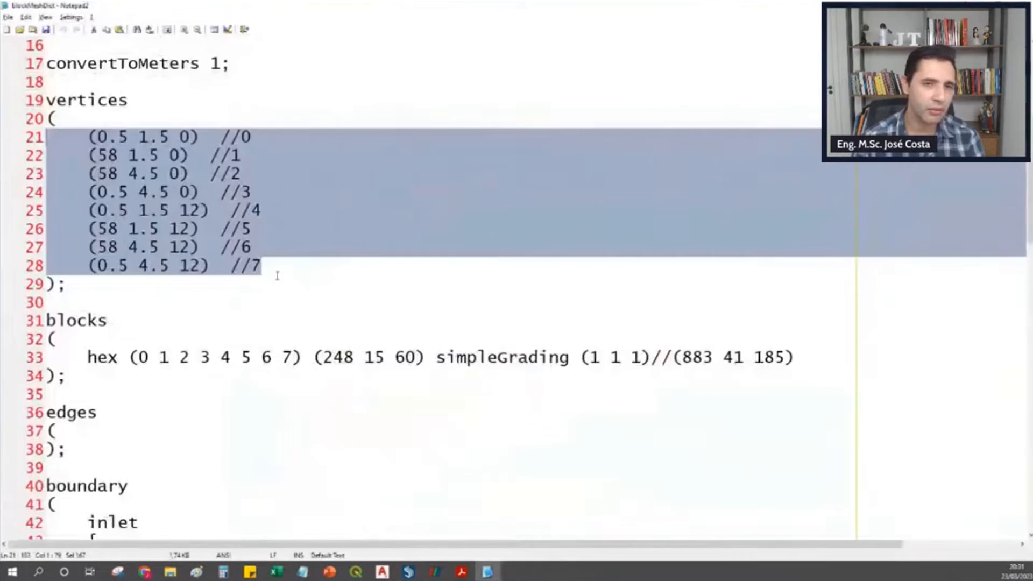
{"action": "left_click", "coordinate": [349, 208]}
{"action": "scroll", "coordinate": [251, 227], "scroll_direction": "down", "scroll_amount": 7}
{"action": "scroll", "coordinate": [250, 227], "scroll_direction": "up", "scroll_amount": 7}
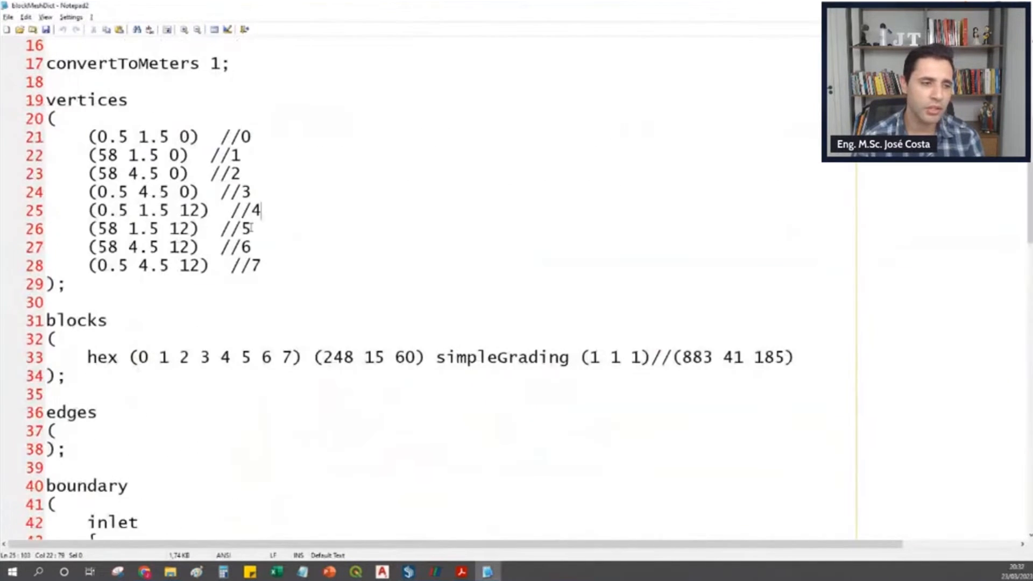
Switch to ParaView, select the sphere source, and place blockMeshDict and ParaView side by side.
{"action": "key", "text": "alt+Tab"}
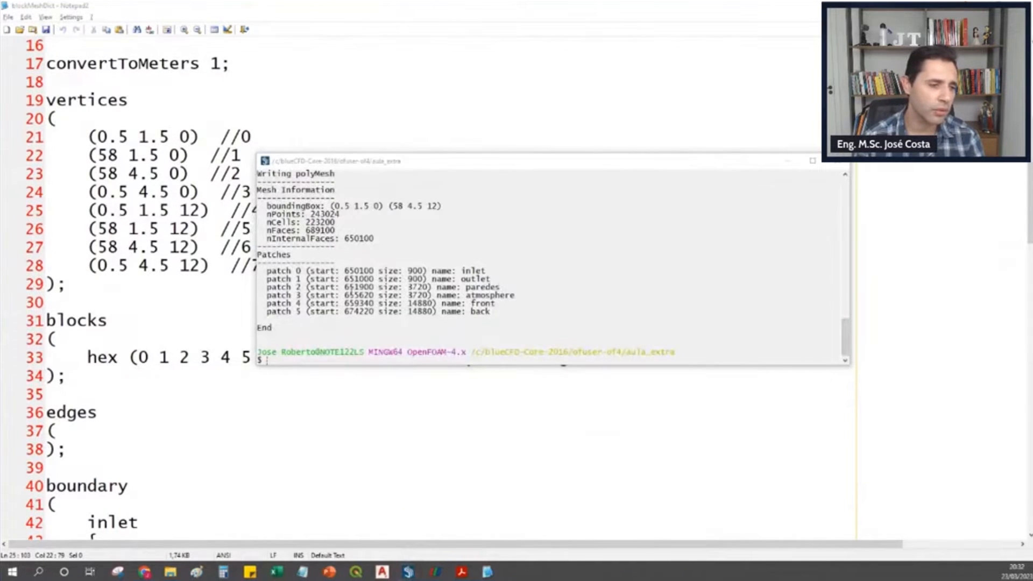
{"action": "key", "text": "alt+Tab"}
{"action": "left_click_drag", "start_coordinate": [537, 316], "coordinate": [538, 292]}
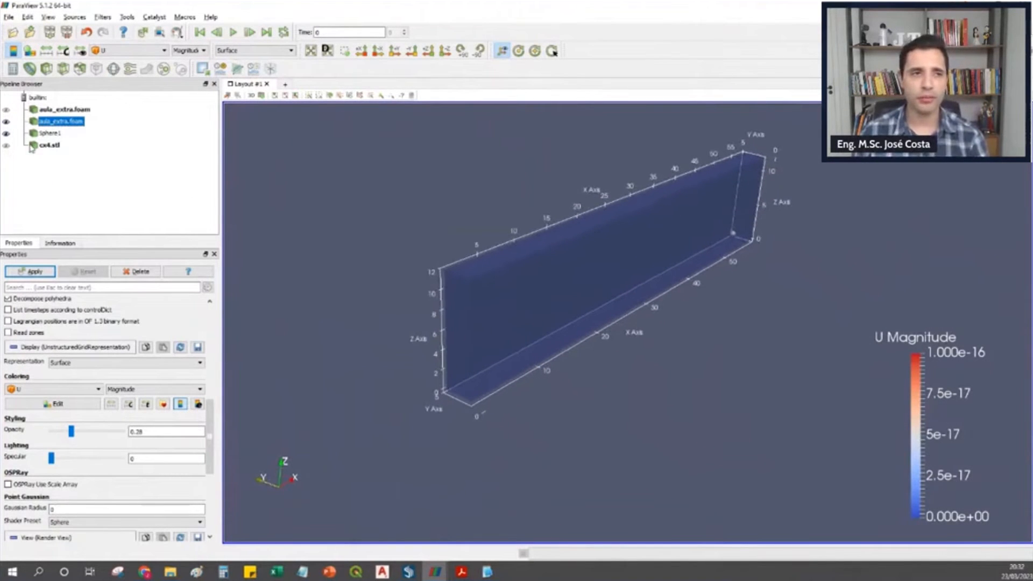
{"action": "left_click", "coordinate": [46, 134]}
{"action": "key", "text": "alt+Tab"}
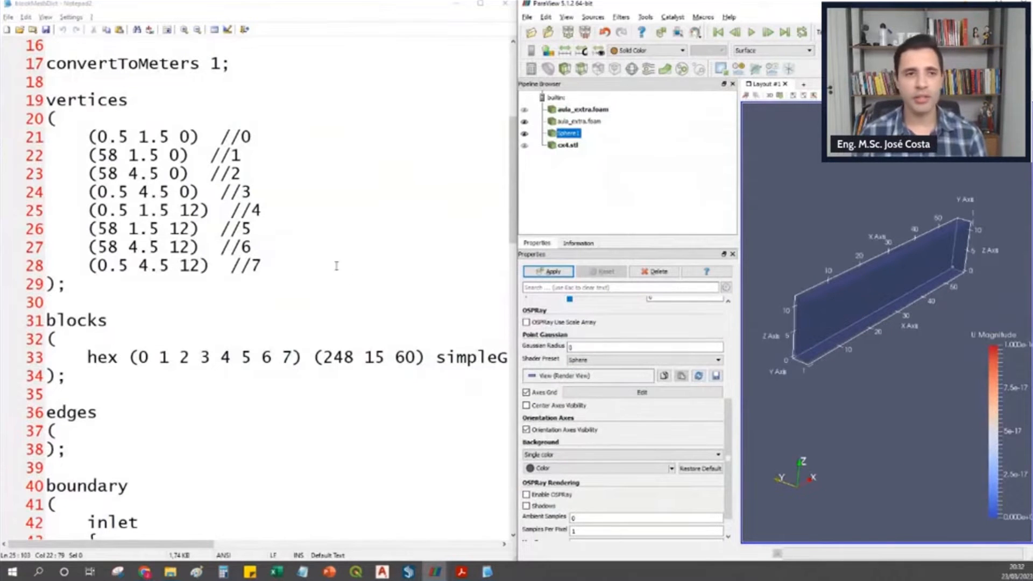
Reduce the text size of blockMeshDict in Notepad2 and highlight the eight vertex lines, 0 to 7.
{"action": "left_click", "coordinate": [271, 234]}
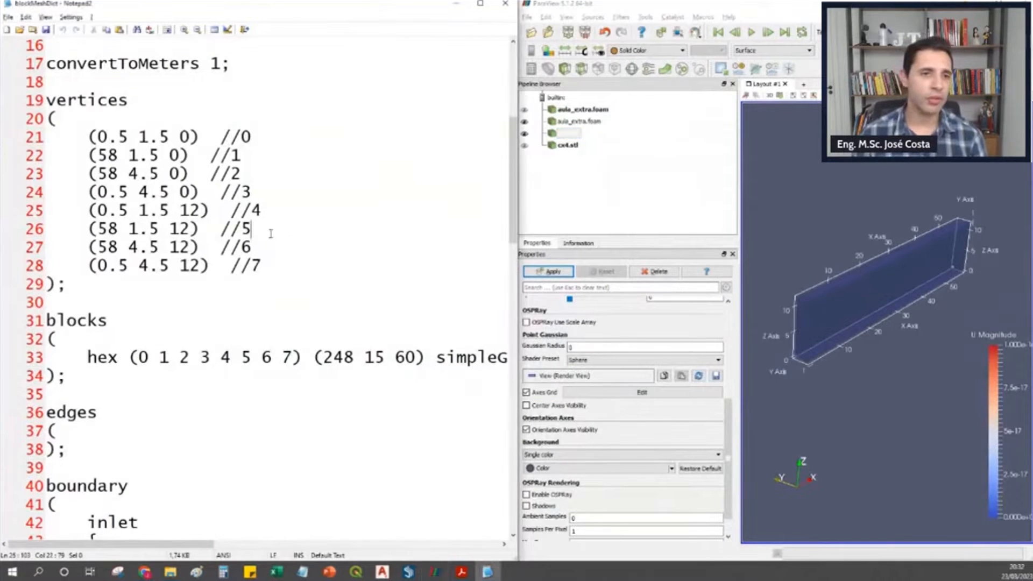
{"action": "scroll", "coordinate": [262, 250], "scroll_direction": "down", "scroll_amount": 3, "text": "ctrl"}
{"action": "scroll", "coordinate": [262, 250], "scroll_direction": "up", "scroll_amount": 5}
{"action": "scroll", "coordinate": [262, 251], "scroll_direction": "down", "scroll_amount": 2}
{"action": "left_click_drag", "start_coordinate": [221, 336], "coordinate": [75, 254]}
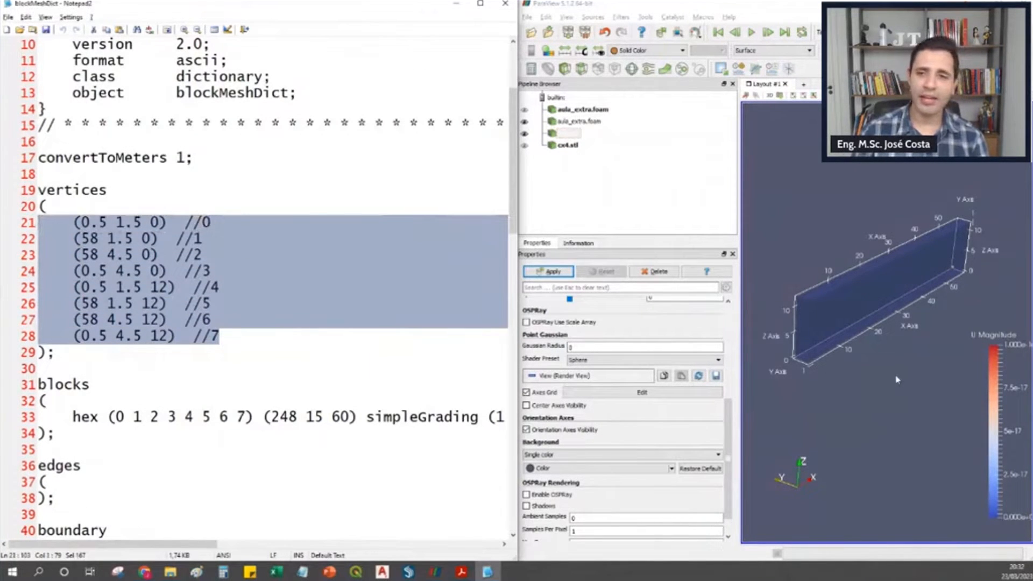
Show the sphere's center settings in ParaView and highlight the coordinates of vertex 0 in blockMeshDict for comparison.
{"action": "left_click", "coordinate": [804, 325]}
{"action": "left_click_drag", "start_coordinate": [803, 325], "coordinate": [821, 343]}
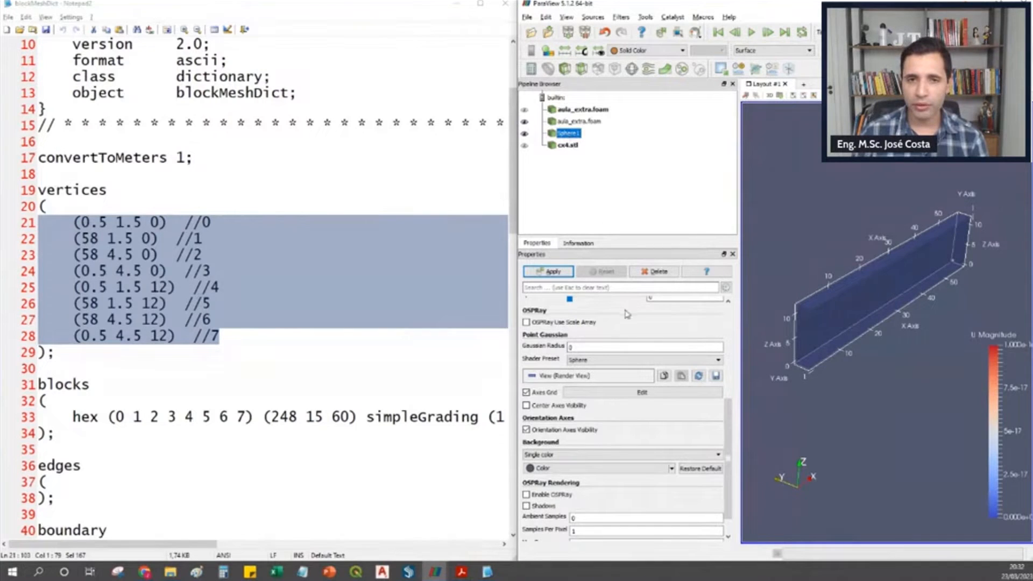
{"action": "left_click_drag", "start_coordinate": [729, 411], "coordinate": [729, 320]}
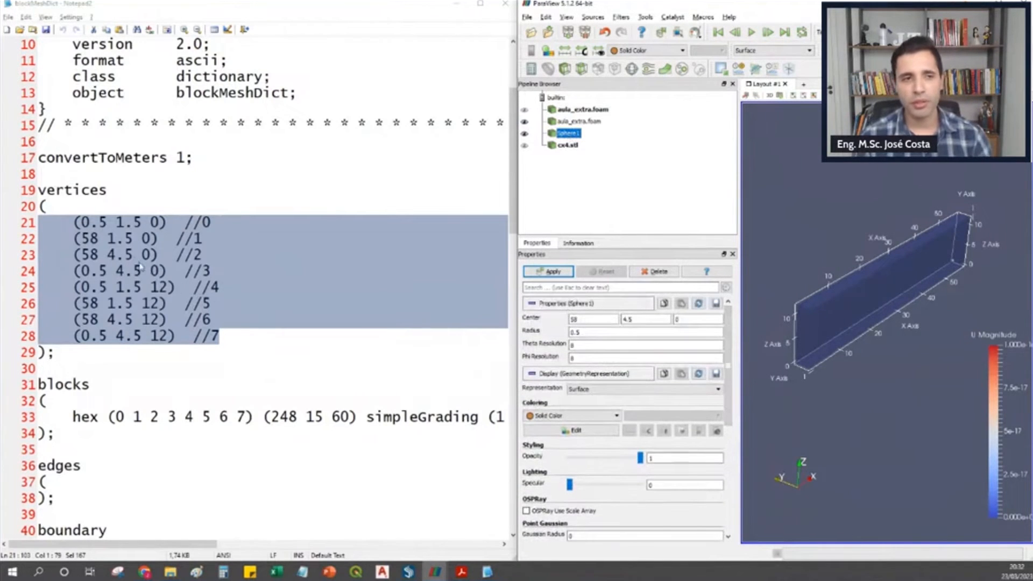
{"action": "left_click", "coordinate": [213, 222]}
{"action": "left_click_drag", "start_coordinate": [211, 223], "coordinate": [187, 222]}
{"action": "left_click_drag", "start_coordinate": [107, 222], "coordinate": [151, 222]}
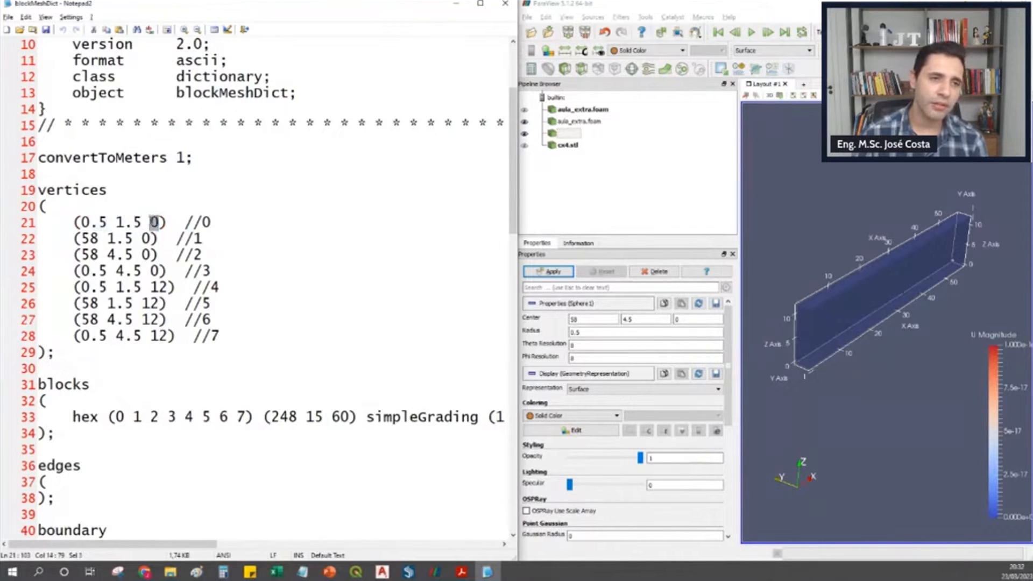
Examine the sphere's position at the far lower corner of the mesh block in ParaView.
{"action": "left_click", "coordinate": [601, 318]}
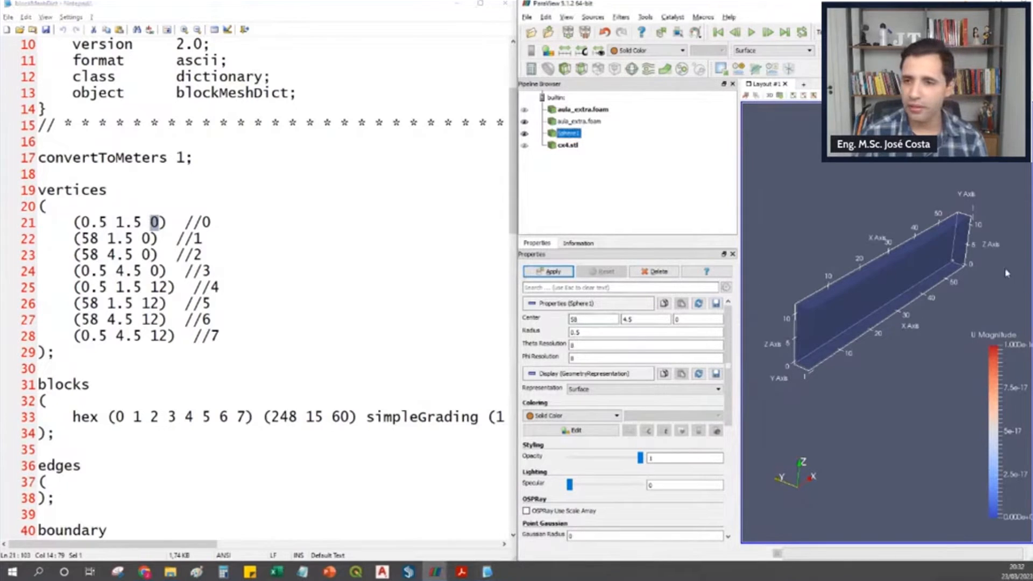
{"action": "scroll", "coordinate": [963, 260], "scroll_direction": "up", "scroll_amount": 6}
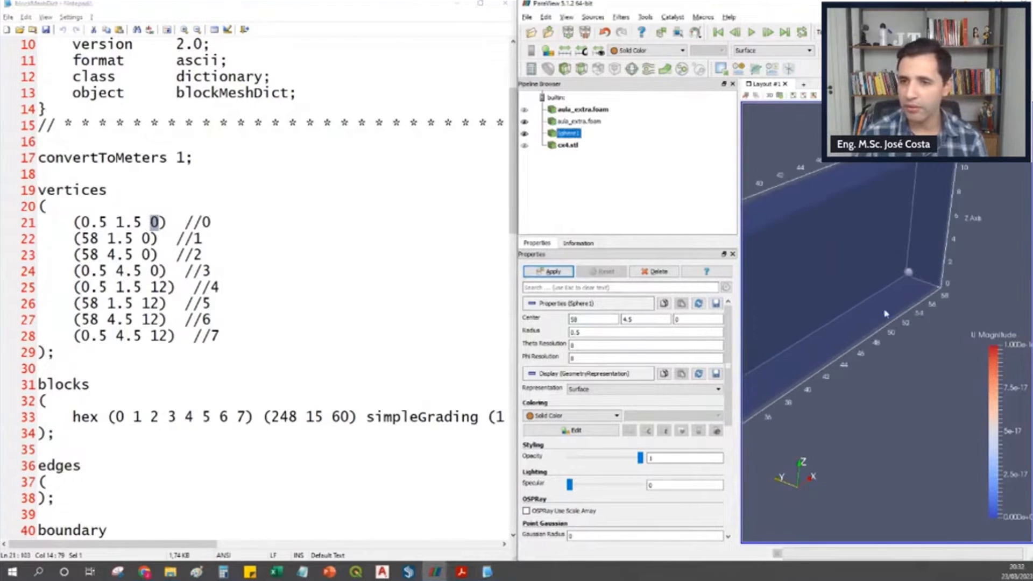
{"action": "scroll", "coordinate": [925, 277], "scroll_direction": "up", "scroll_amount": 1}
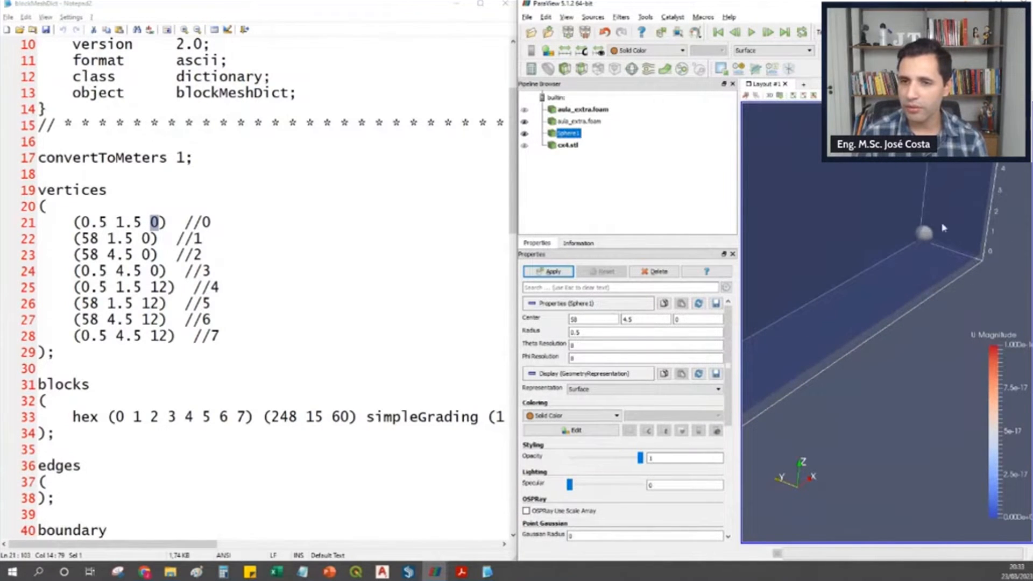
{"action": "scroll", "coordinate": [930, 252], "scroll_direction": "down", "scroll_amount": 8}
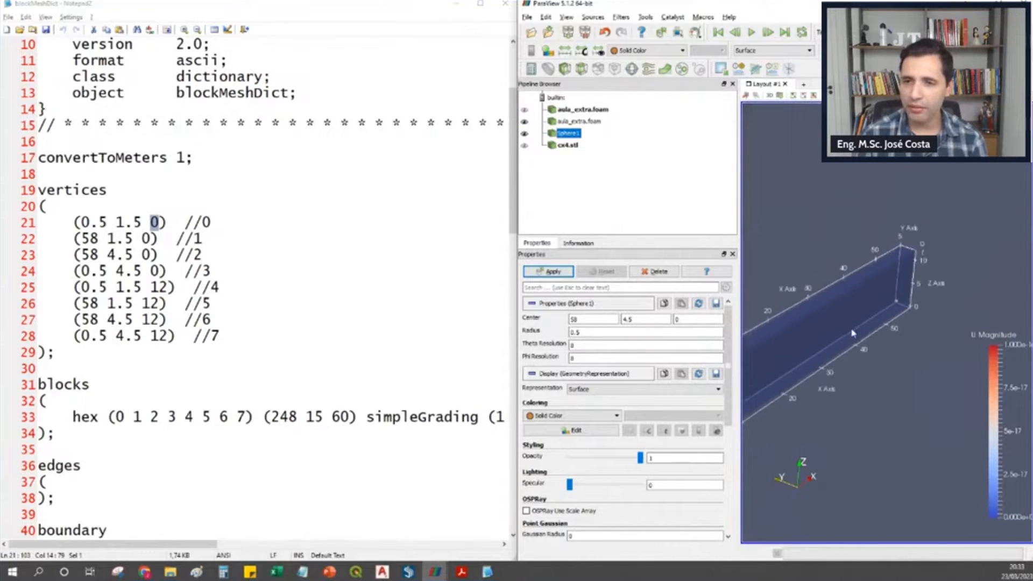
{"action": "middle_click_drag", "start_coordinate": [961, 248], "coordinate": [941, 254]}
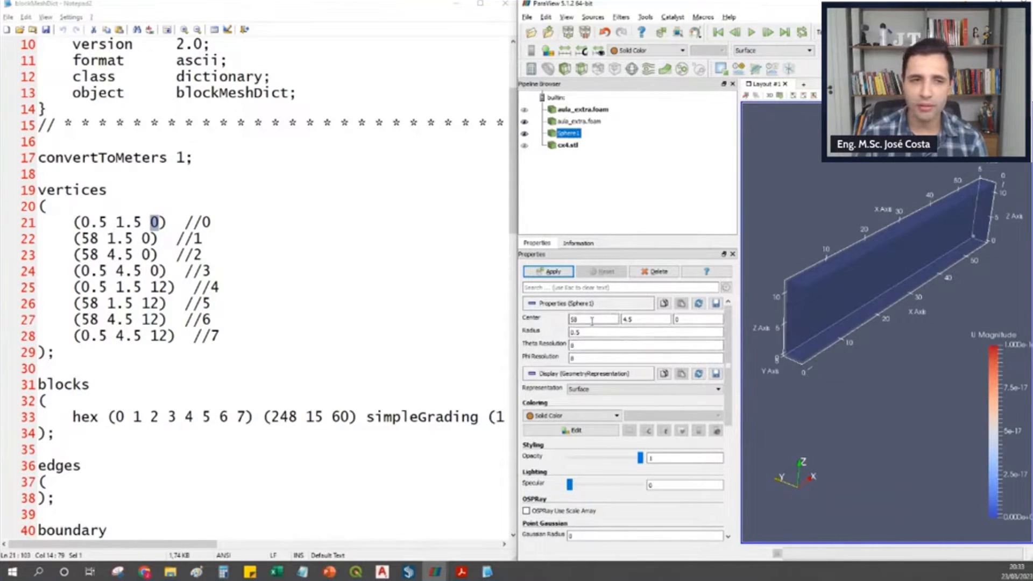
Move the sphere to vertex 0 by applying the center coordinates 0.5, 1.5, 0.
{"action": "left_click_drag", "start_coordinate": [591, 320], "coordinate": [501, 319]}
{"action": "type", "text": "."}
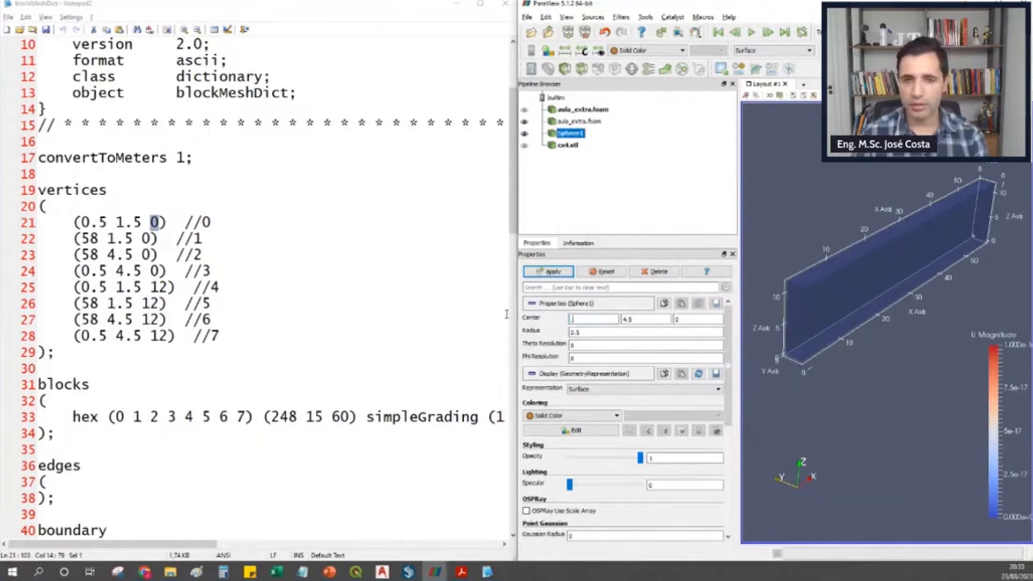
{"action": "key", "text": "BackSpace"}
{"action": "key", "text": "BackSpace"}
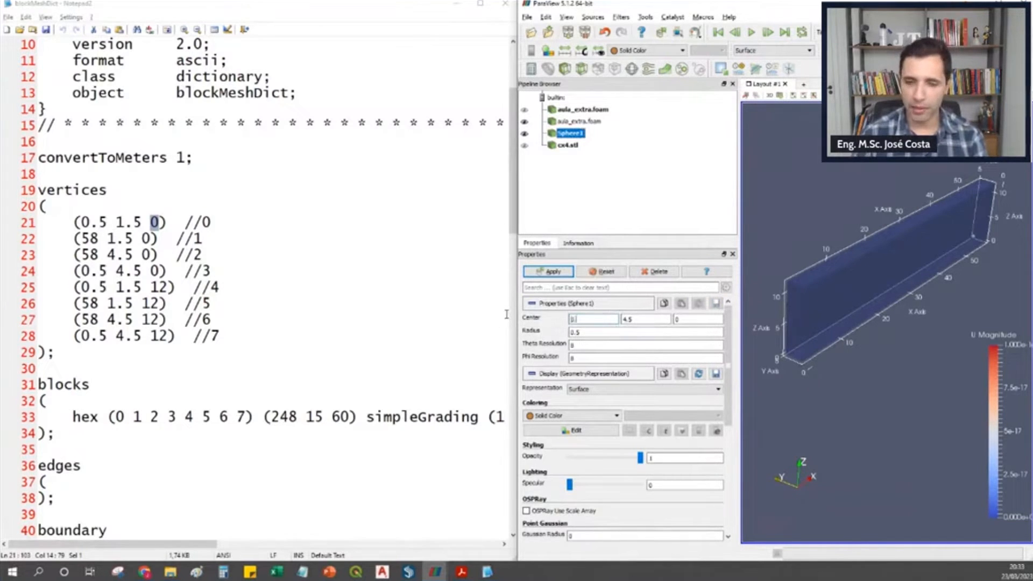
{"action": "key", "text": "Tab"}
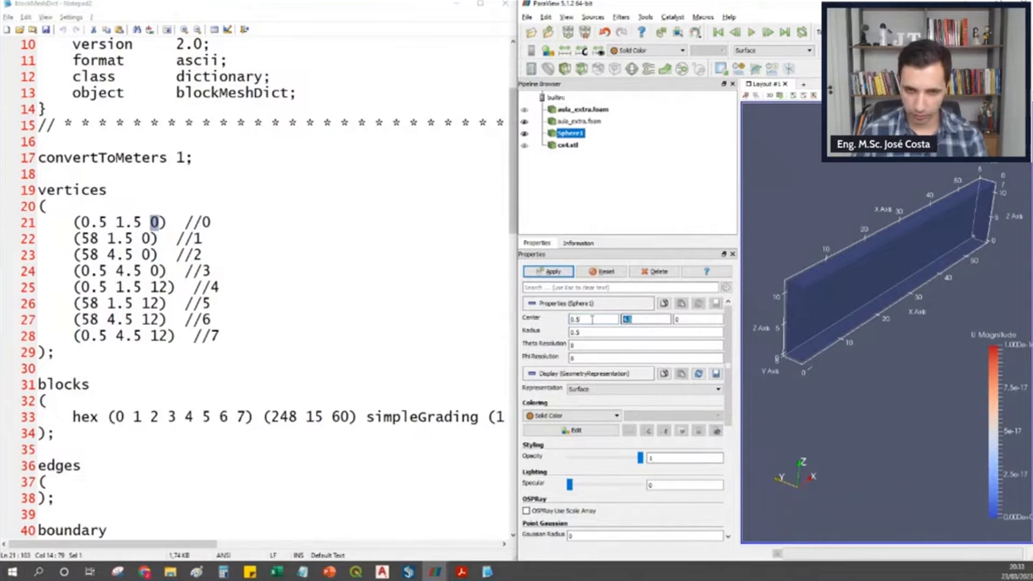
{"action": "type", "text": "1.5"}
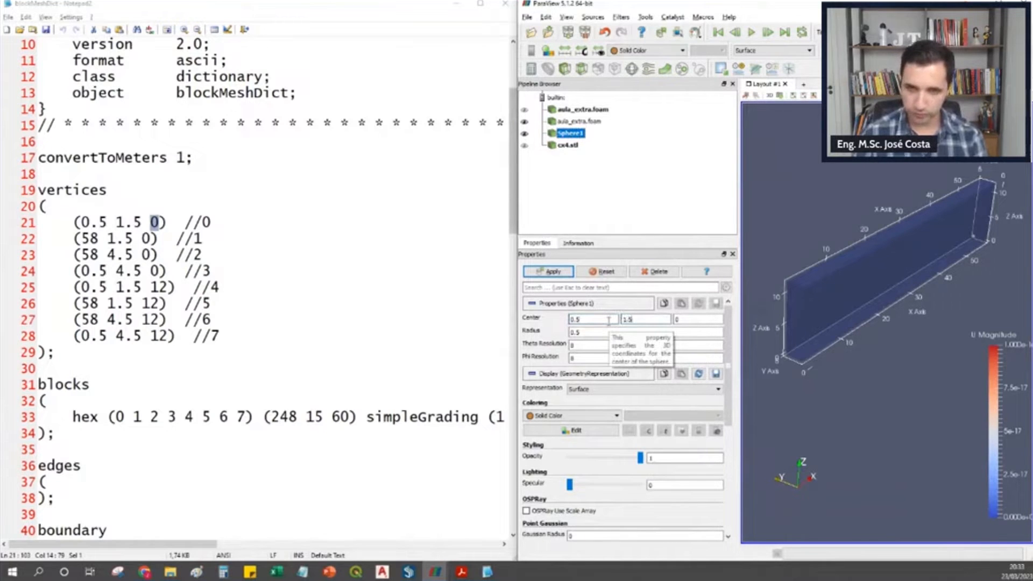
{"action": "key", "text": "Tab"}
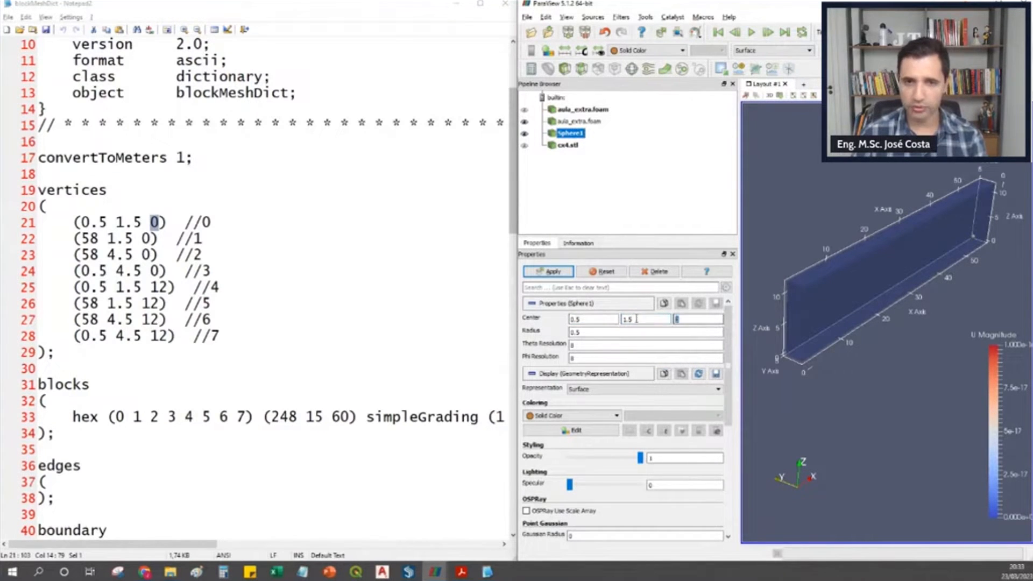
{"action": "left_click", "coordinate": [555, 272]}
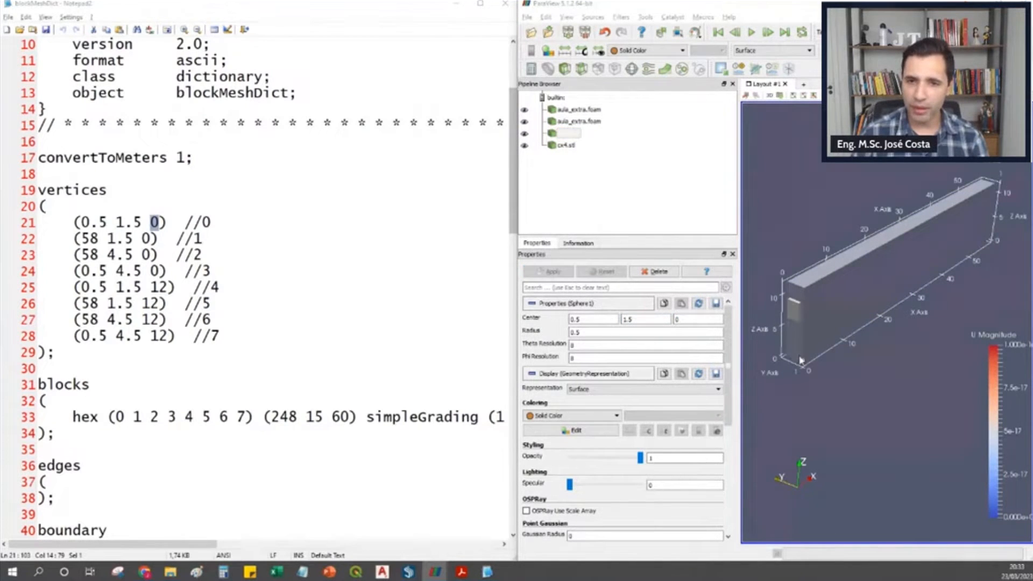
Inspect the sphere at the block's near lower corner and match it to the vertex 0 line in blockMeshDict.
{"action": "scroll", "coordinate": [801, 361], "scroll_direction": "up", "scroll_amount": 8}
{"action": "scroll", "coordinate": [821, 370], "scroll_direction": "up", "scroll_amount": 4}
{"action": "middle_click_drag", "start_coordinate": [780, 360], "coordinate": [867, 358]}
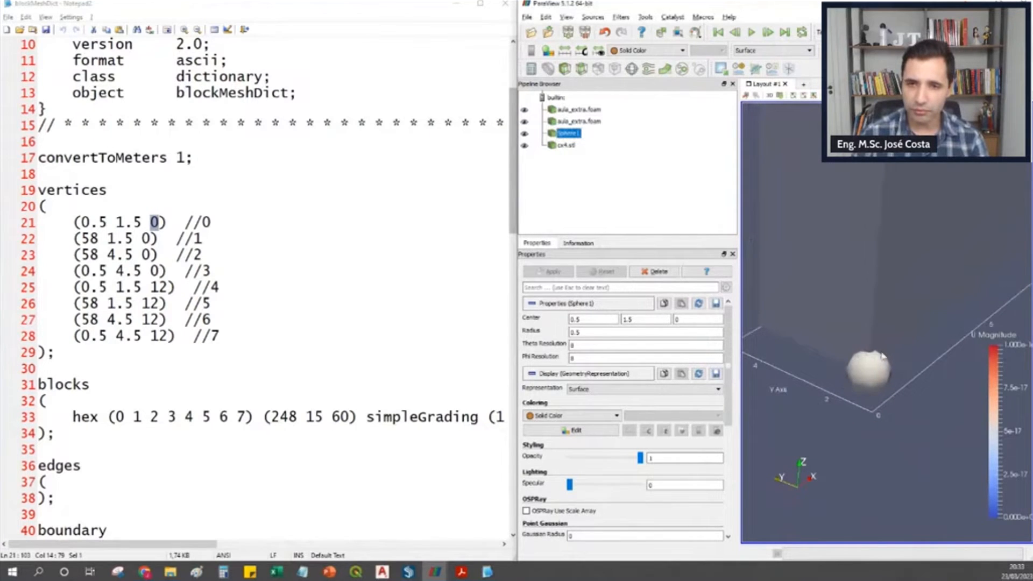
{"action": "scroll", "coordinate": [883, 354], "scroll_direction": "down", "scroll_amount": 5}
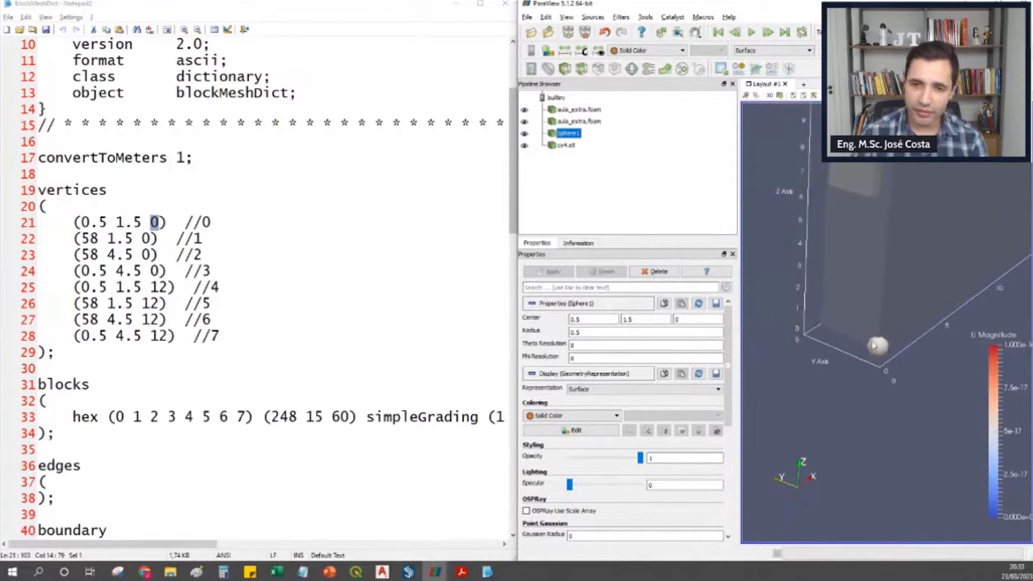
{"action": "left_click_drag", "start_coordinate": [230, 219], "coordinate": [46, 222]}
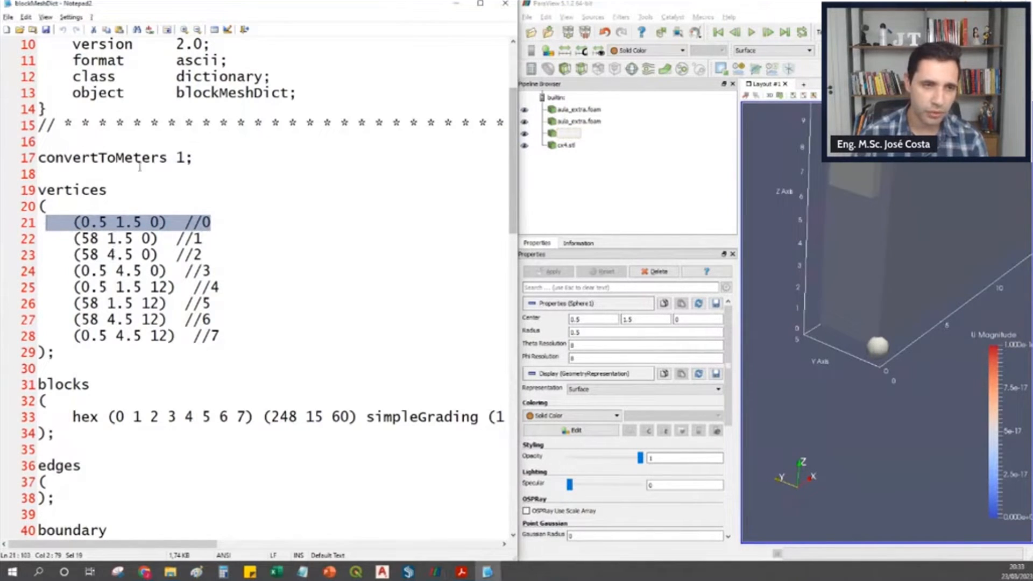
Highlight the x, y and z coordinates of vertex 1 one after another in blockMeshDict.
{"action": "left_click", "coordinate": [197, 227]}
{"action": "left_click", "coordinate": [100, 237]}
{"action": "double_click", "coordinate": [98, 237]}
{"action": "left_click", "coordinate": [132, 237]}
{"action": "double_click", "coordinate": [123, 237]}
{"action": "left_click_drag", "start_coordinate": [134, 238], "coordinate": [151, 237]}
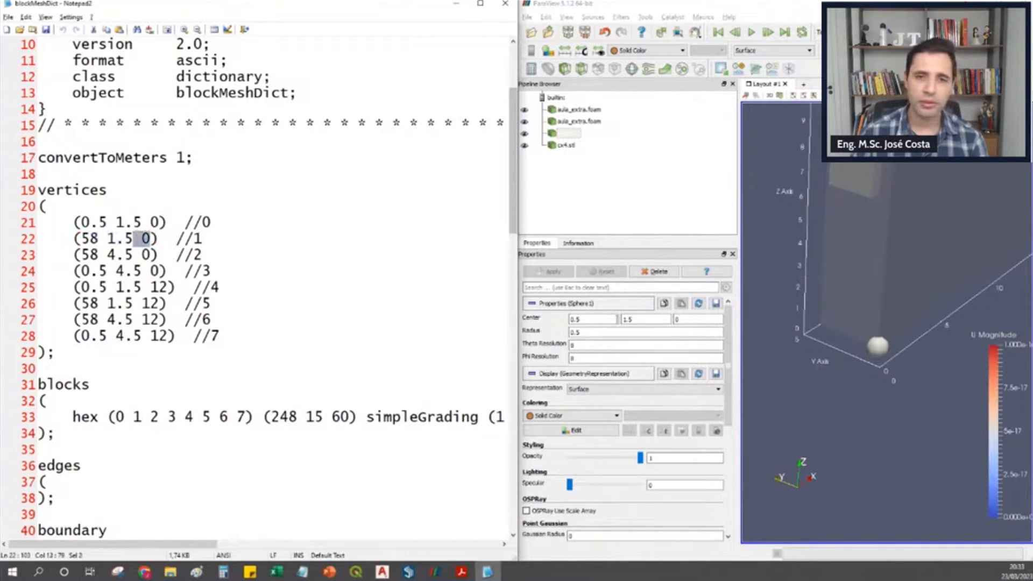
Move the sphere to vertex 1 by applying a center x coordinate of 58 in ParaView.
{"action": "double_click", "coordinate": [612, 319]}
{"action": "type", "text": "5"}
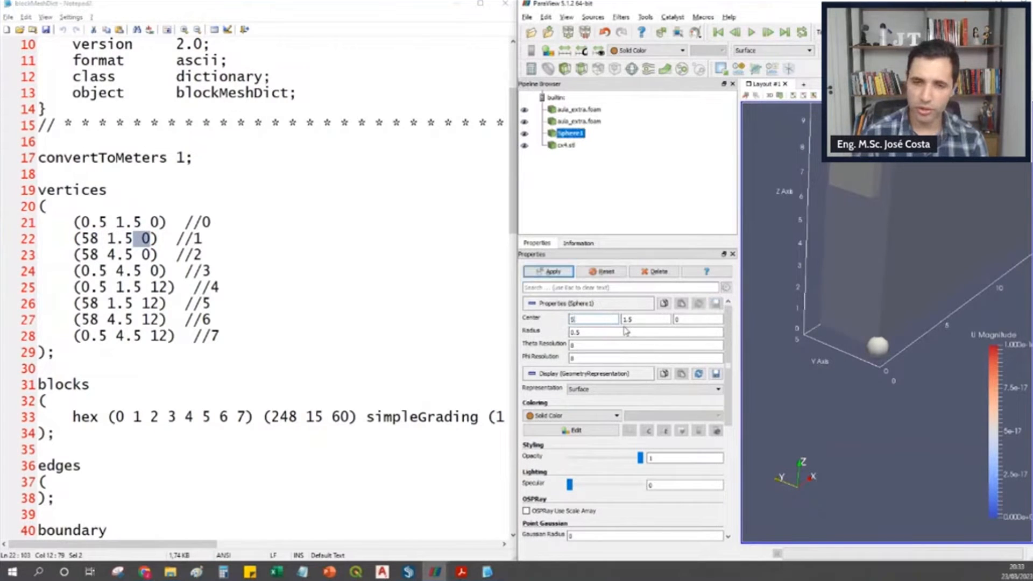
{"action": "type", "text": "8"}
{"action": "left_click", "coordinate": [685, 319]}
{"action": "left_click", "coordinate": [550, 271]}
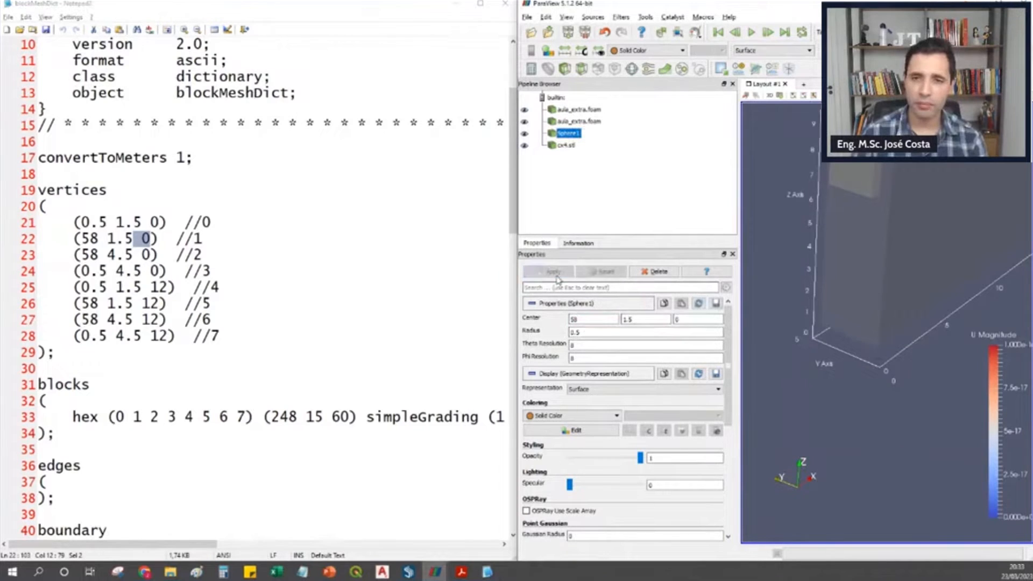
Inspect the sphere at the far end of the block and match it to the vertex 1 line in blockMeshDict.
{"action": "scroll", "coordinate": [813, 317], "scroll_direction": "down", "scroll_amount": 3}
{"action": "left_click_drag", "start_coordinate": [813, 316], "coordinate": [891, 279]}
{"action": "scroll", "coordinate": [891, 279], "scroll_direction": "up", "scroll_amount": 5}
{"action": "middle_click_drag", "start_coordinate": [857, 253], "coordinate": [844, 341]}
{"action": "scroll", "coordinate": [844, 341], "scroll_direction": "up", "scroll_amount": 3}
{"action": "middle_click_drag", "start_coordinate": [856, 293], "coordinate": [1006, 341]}
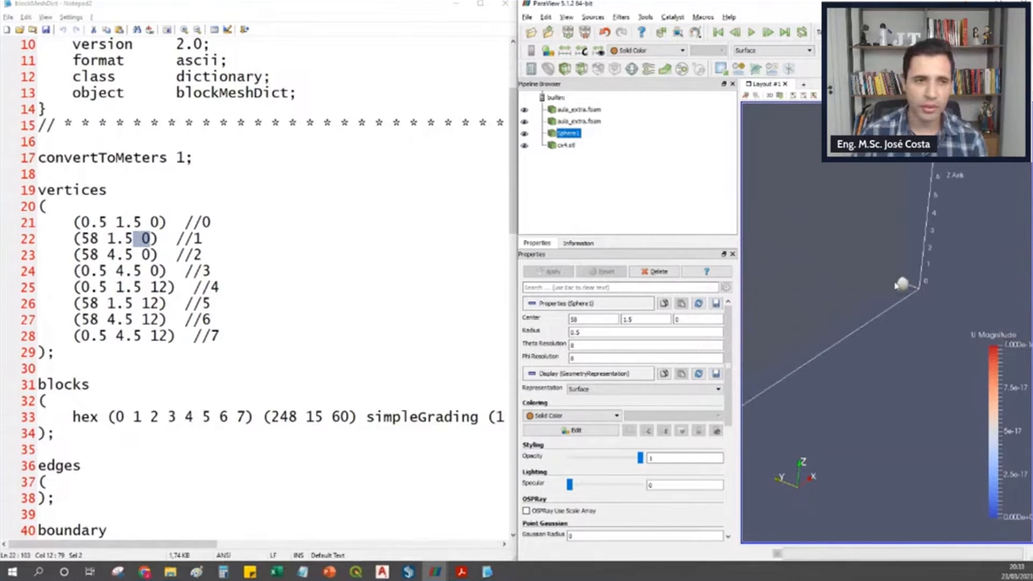
{"action": "left_click_drag", "start_coordinate": [220, 237], "coordinate": [40, 243]}
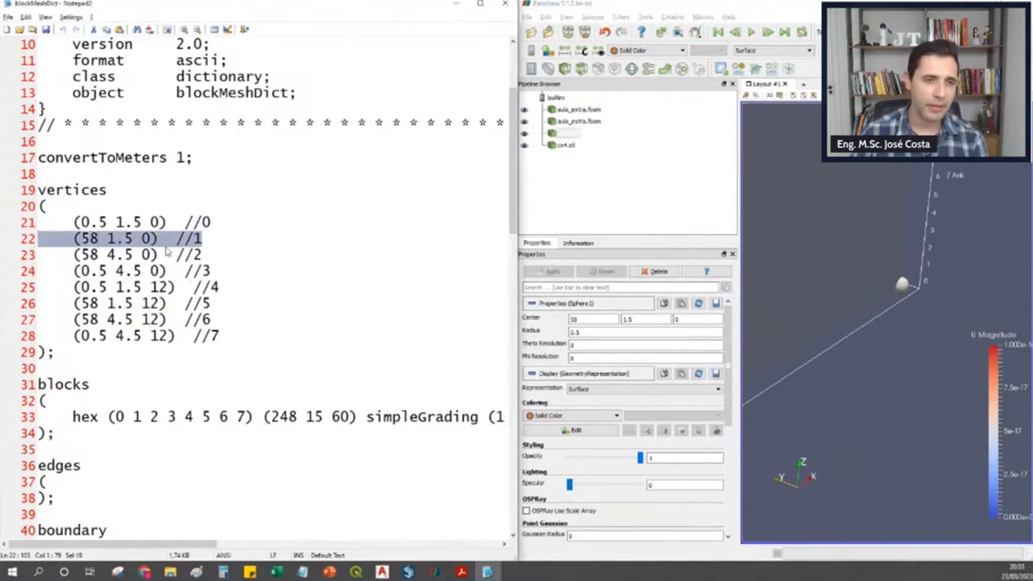
Highlight the lines of vertices 2, 3 and 4 in turn and view the whole block in ParaView.
{"action": "left_click_drag", "start_coordinate": [217, 243], "coordinate": [76, 254]}
{"action": "left_click_drag", "start_coordinate": [225, 270], "coordinate": [41, 271]}
{"action": "left_click_drag", "start_coordinate": [219, 287], "coordinate": [46, 288]}
{"action": "scroll", "coordinate": [959, 270], "scroll_direction": "down", "scroll_amount": 5}
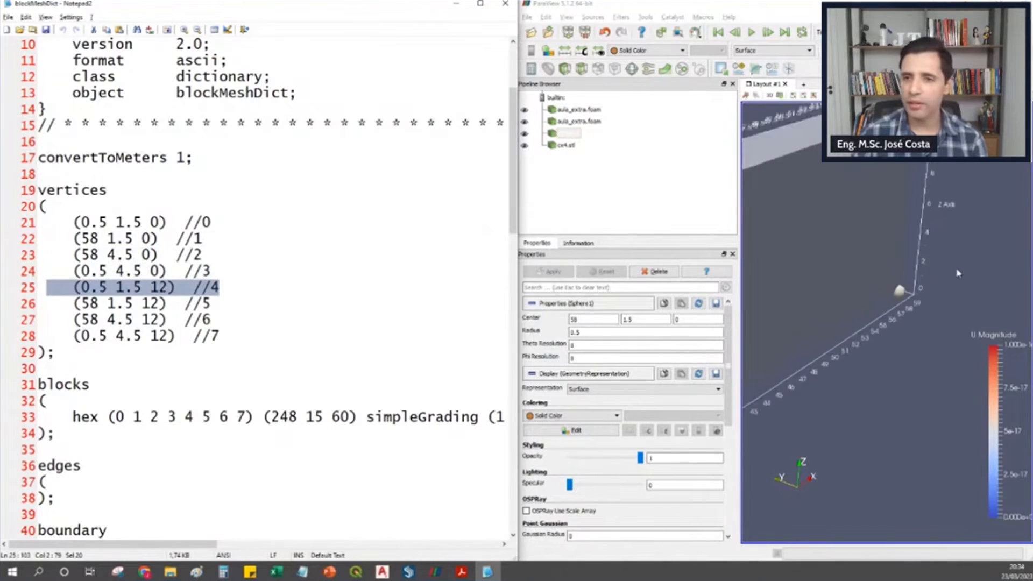
{"action": "middle_click_drag", "start_coordinate": [761, 316], "coordinate": [970, 221]}
{"action": "scroll", "coordinate": [889, 262], "scroll_direction": "down", "scroll_amount": 5}
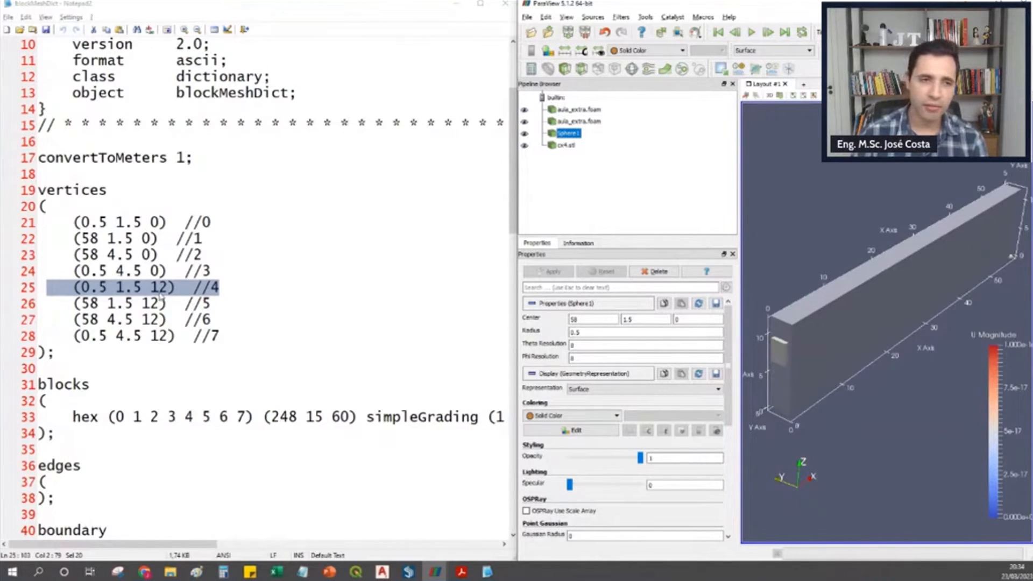
Review the lines of vertices 1 to 7 in blockMeshDict and compare them with the block seen from its long side.
{"action": "left_click", "coordinate": [142, 303]}
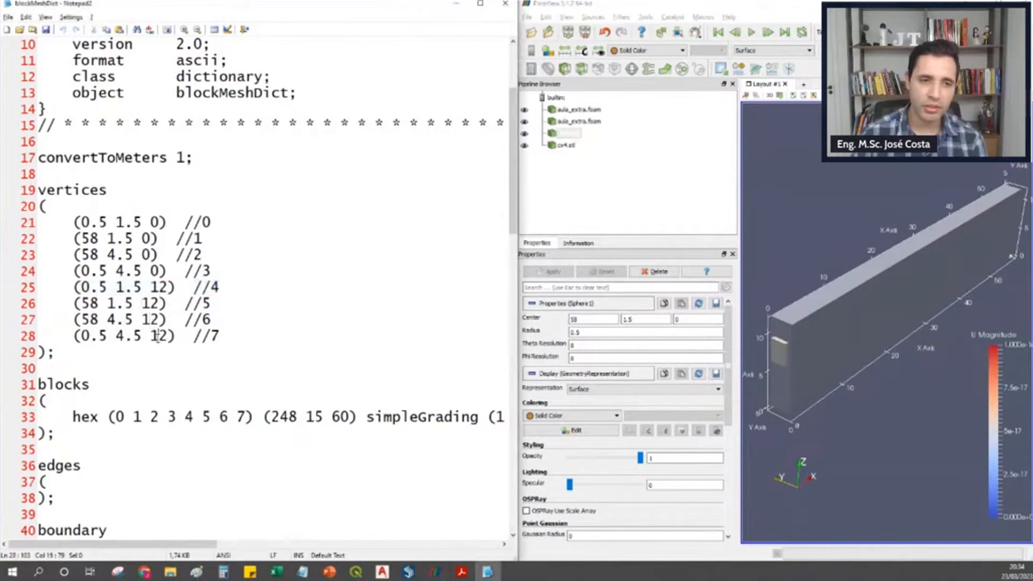
{"action": "left_click", "coordinate": [127, 255]}
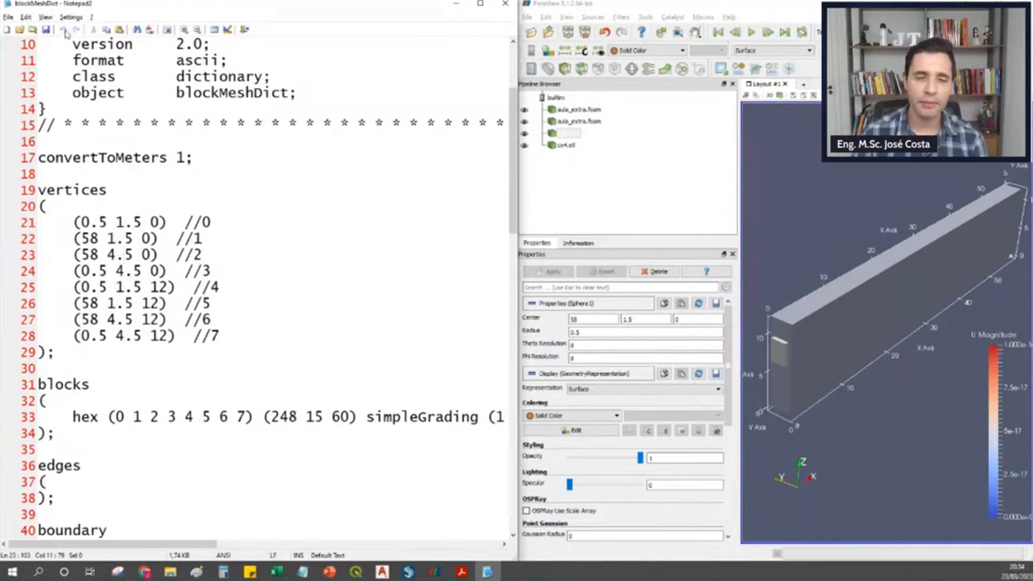
{"action": "left_click_drag", "start_coordinate": [239, 337], "coordinate": [38, 239]}
{"action": "left_click", "coordinate": [830, 300]}
{"action": "left_click_drag", "start_coordinate": [830, 300], "coordinate": [920, 333]}
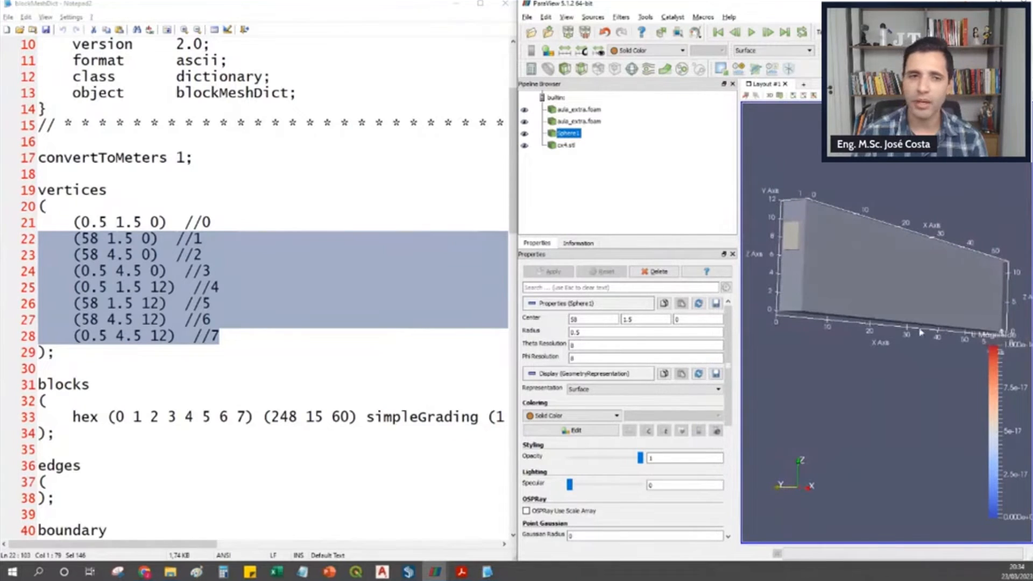
Clear the text selection in blockMeshDict and switch to the terminal of the aula_extra case.
{"action": "left_click", "coordinate": [183, 239]}
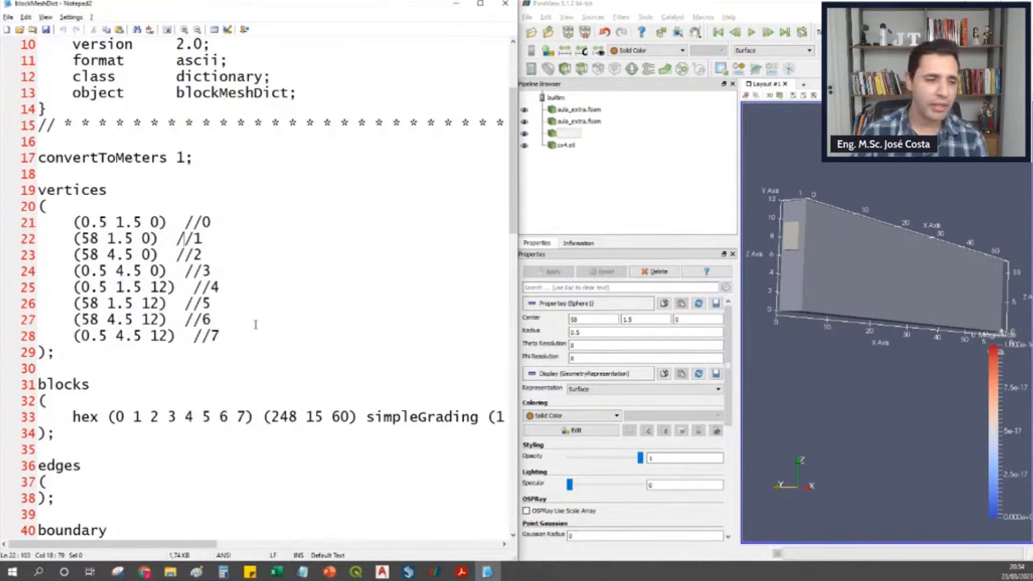
{"action": "key", "text": "alt+Tab"}
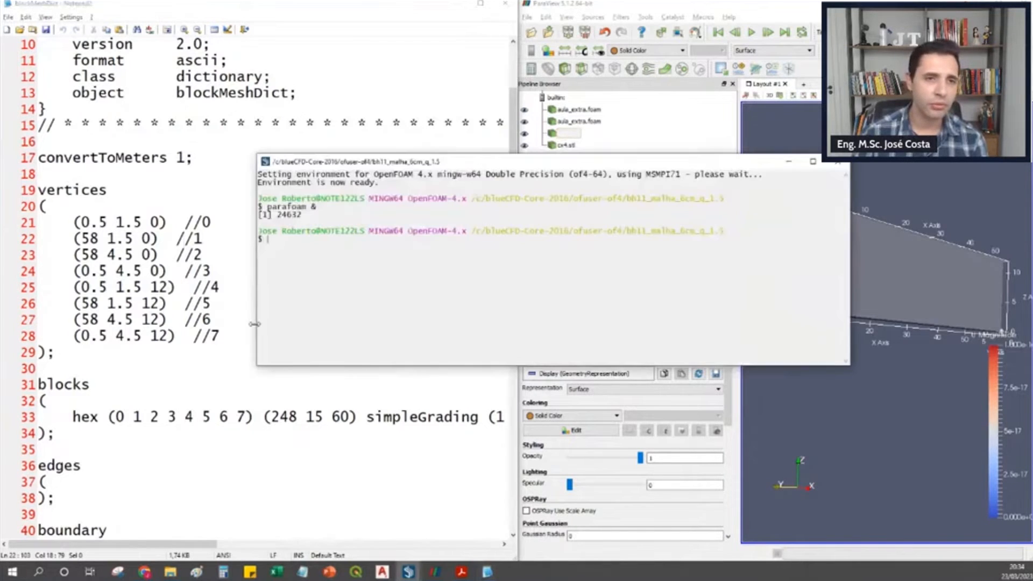
{"action": "key", "text": "alt+Tab"}
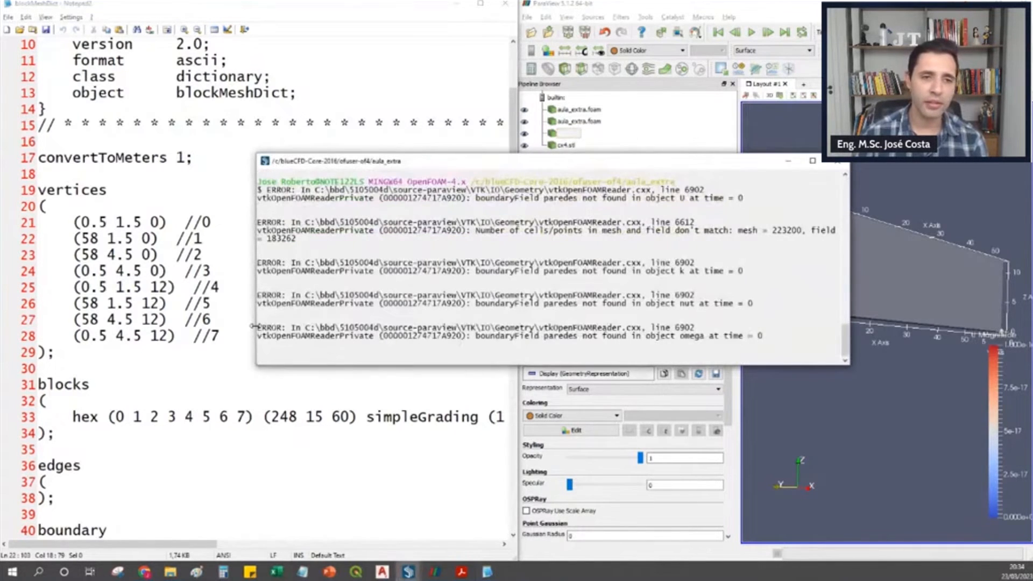
Enter the blockmesh command at a fresh terminal prompt of the aula_extra case.
{"action": "key", "text": "Return"}
{"action": "type", "text": "blockmesh"}
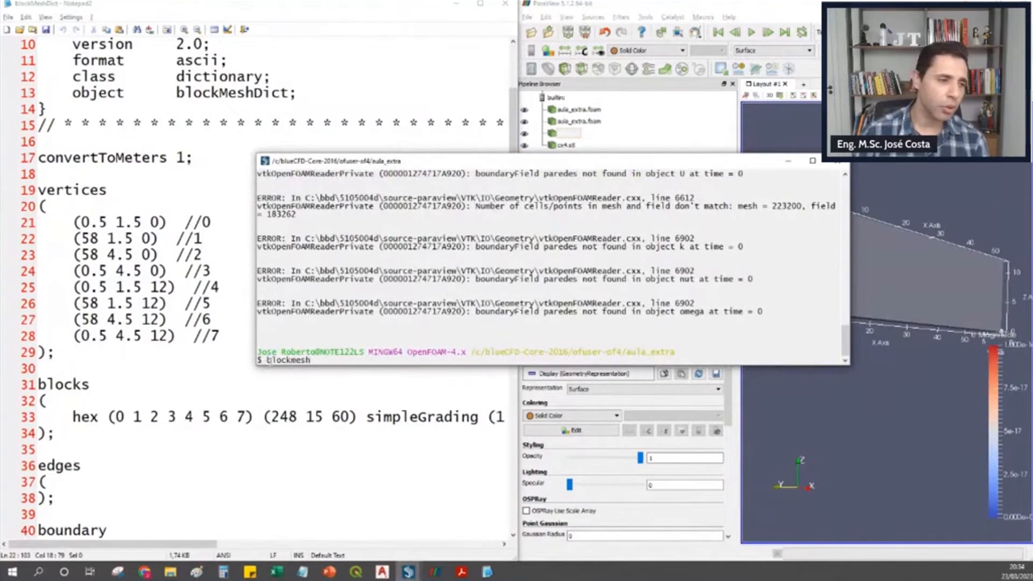
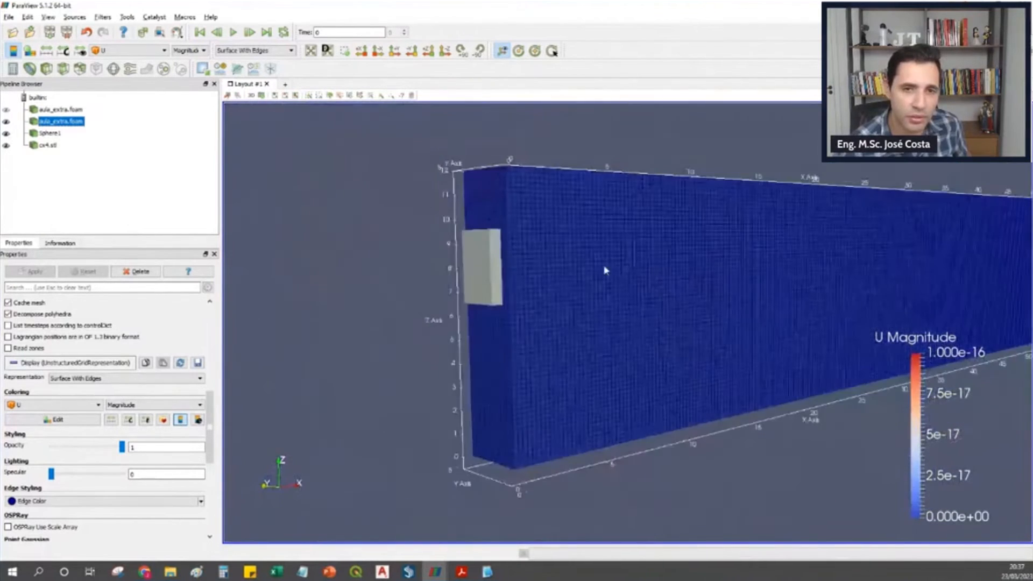
Examine the cell edges on the long side of the aula_extra block mesh, both up close and as a whole.
{"action": "left_click_drag", "start_coordinate": [734, 298], "coordinate": [759, 290]}
{"action": "middle_click_drag", "start_coordinate": [759, 290], "coordinate": [545, 285]}
{"action": "scroll", "coordinate": [541, 272], "scroll_direction": "up", "scroll_amount": 10}
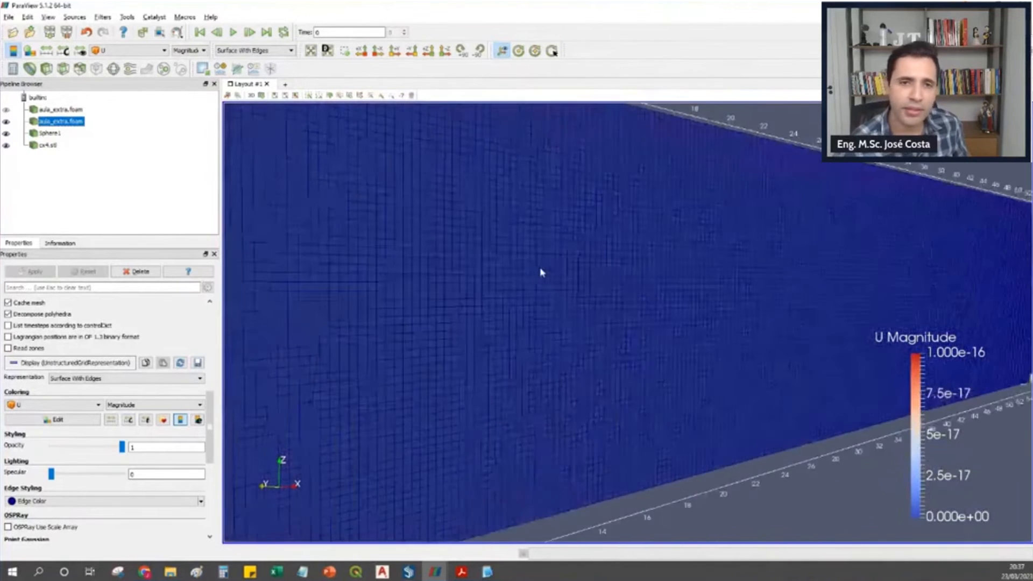
{"action": "scroll", "coordinate": [538, 272], "scroll_direction": "down", "scroll_amount": 5}
{"action": "scroll", "coordinate": [503, 205], "scroll_direction": "up", "scroll_amount": 3}
{"action": "middle_click_drag", "start_coordinate": [518, 196], "coordinate": [473, 273]}
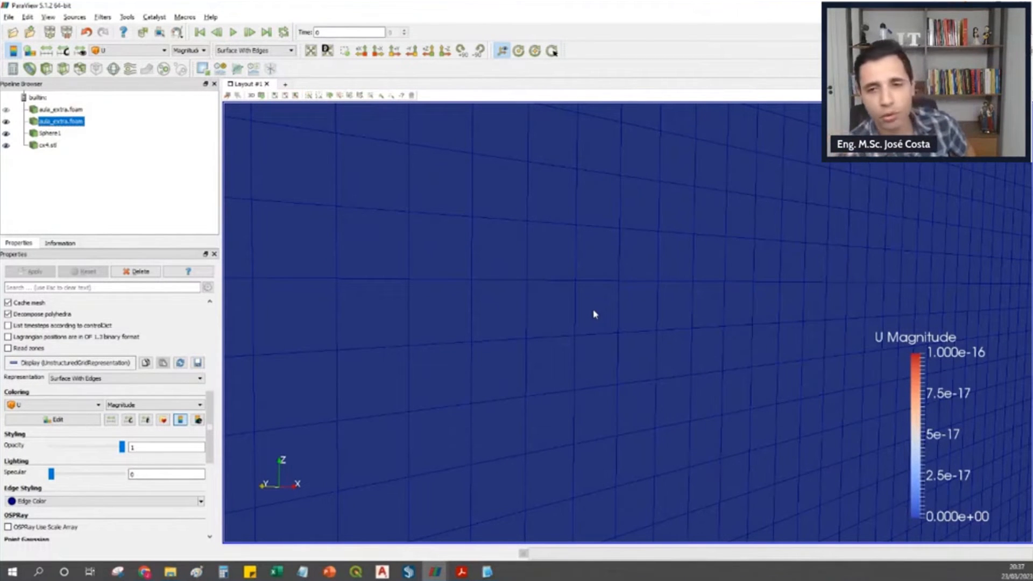
{"action": "scroll", "coordinate": [593, 312], "scroll_direction": "down", "scroll_amount": 10}
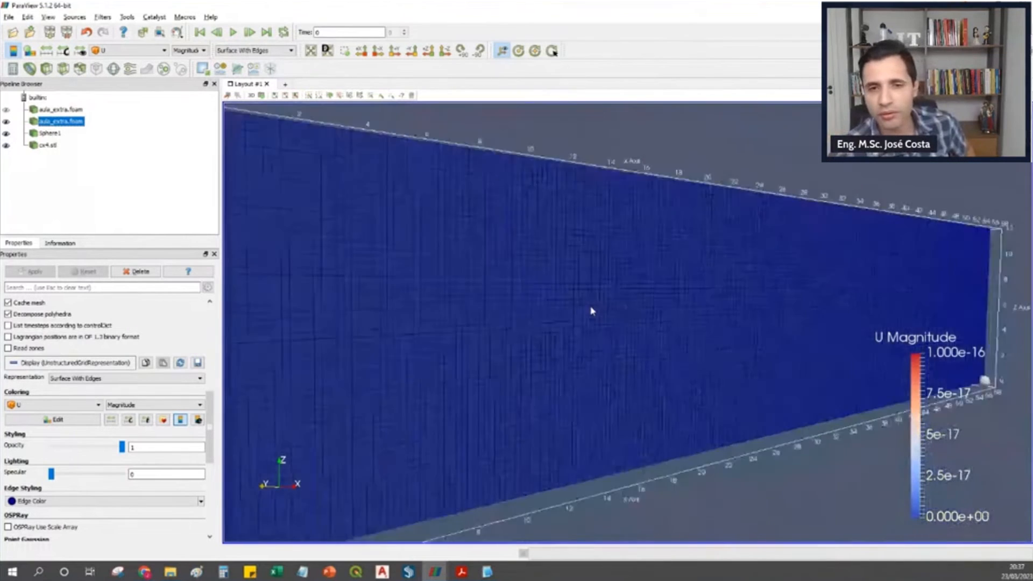
{"action": "scroll", "coordinate": [592, 310], "scroll_direction": "down", "scroll_amount": 6}
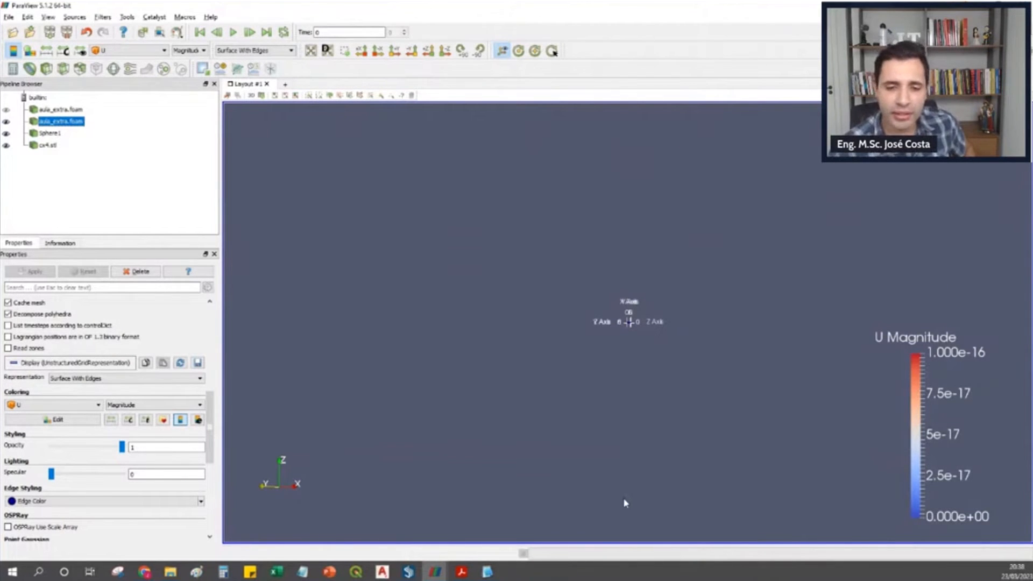
{"action": "scroll", "coordinate": [623, 317], "scroll_direction": "up", "scroll_amount": 15}
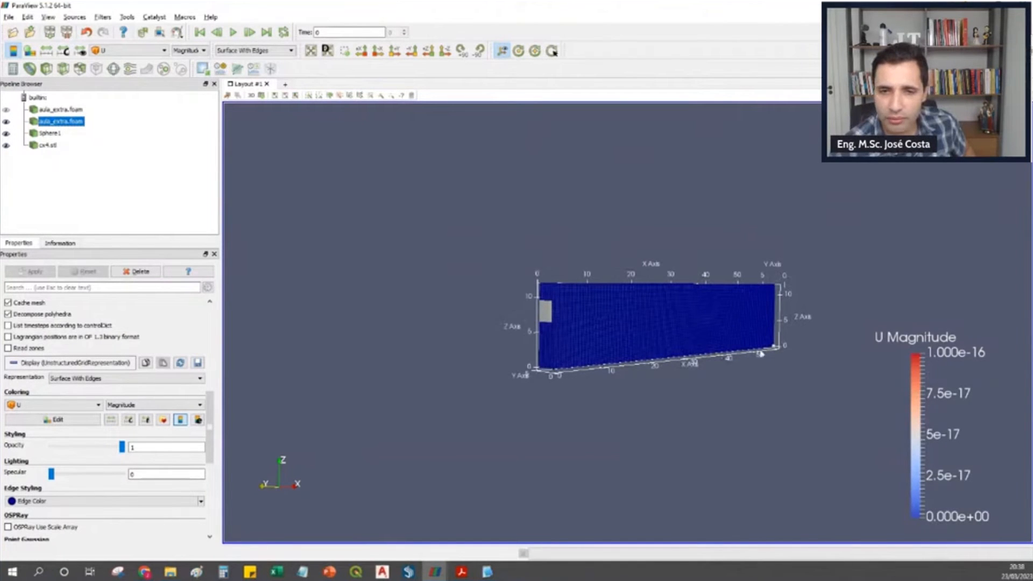
{"action": "scroll", "coordinate": [590, 301], "scroll_direction": "up", "scroll_amount": 5}
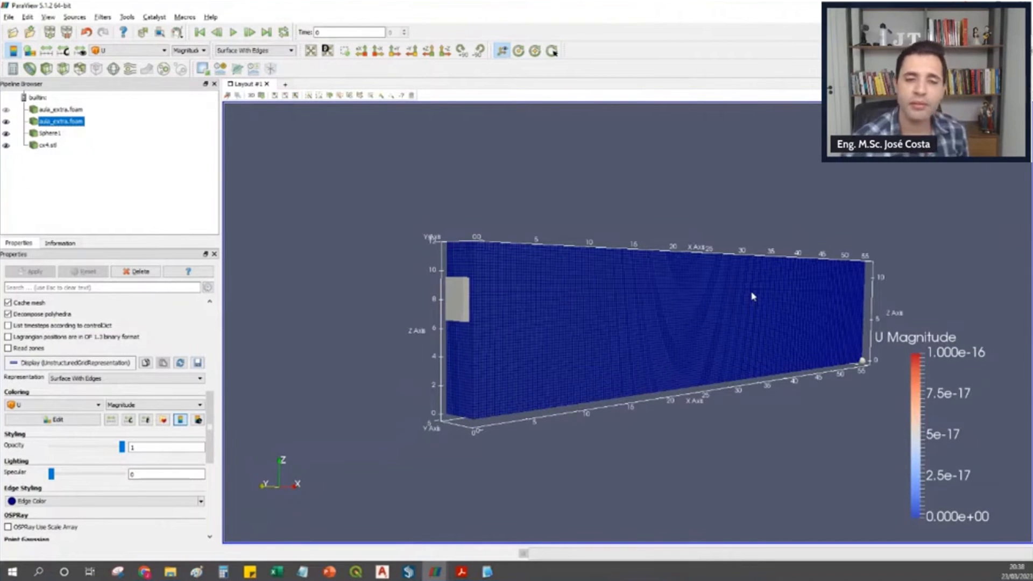
Hide Sphere1 and the second aula_extra.foam mesh and inspect the cx4.stl pipe, boxes and shafts.
{"action": "left_click", "coordinate": [6, 133]}
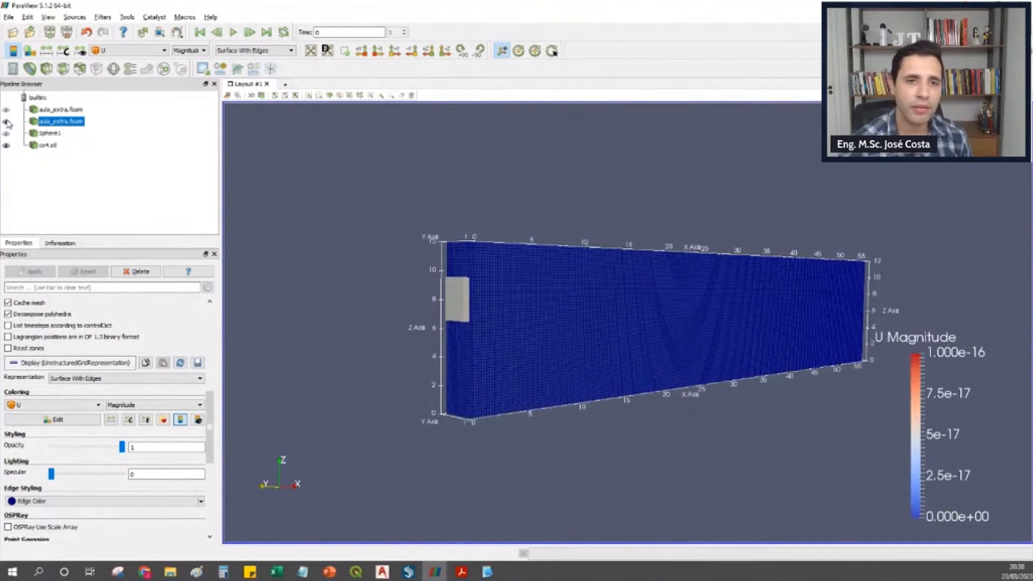
{"action": "left_click", "coordinate": [6, 122]}
{"action": "left_click_drag", "start_coordinate": [645, 326], "coordinate": [789, 349]}
{"action": "scroll", "coordinate": [710, 396], "scroll_direction": "up", "scroll_amount": 5}
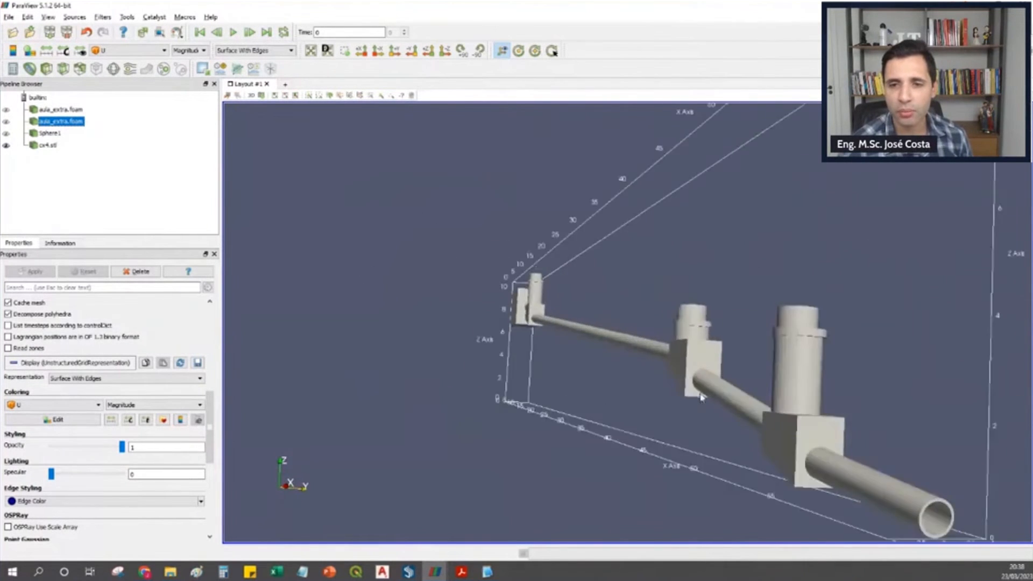
{"action": "mouse_move", "coordinate": [746, 386]}
{"action": "left_mouse_down"}
{"action": "mouse_move", "coordinate": [724, 378]}
{"action": "mouse_move", "coordinate": [751, 385]}
{"action": "left_mouse_up"}
{"action": "scroll", "coordinate": [758, 398], "scroll_direction": "up", "scroll_amount": 5}
{"action": "scroll", "coordinate": [743, 415], "scroll_direction": "down", "scroll_amount": 6}
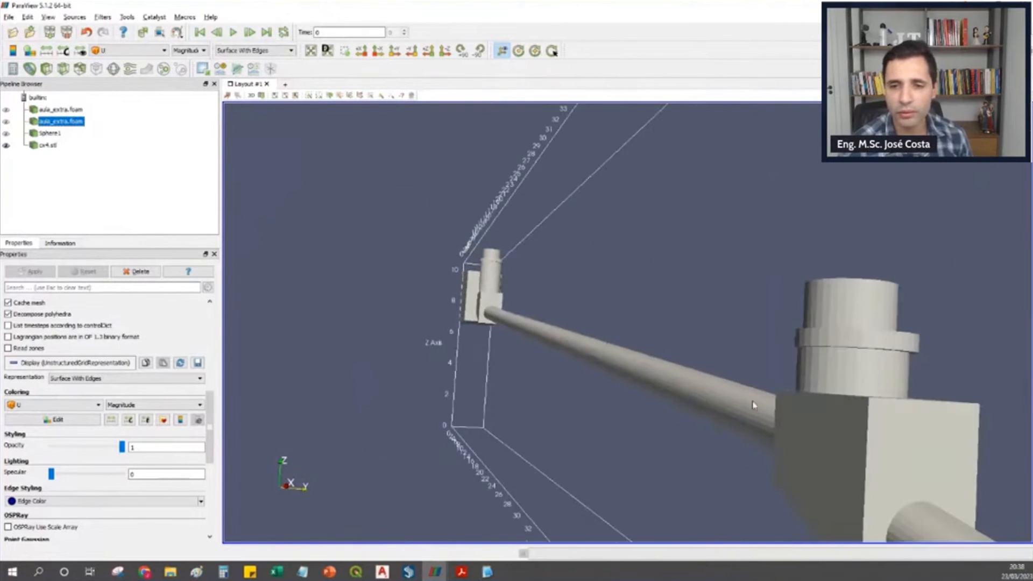
{"action": "scroll", "coordinate": [706, 354], "scroll_direction": "down", "scroll_amount": 2}
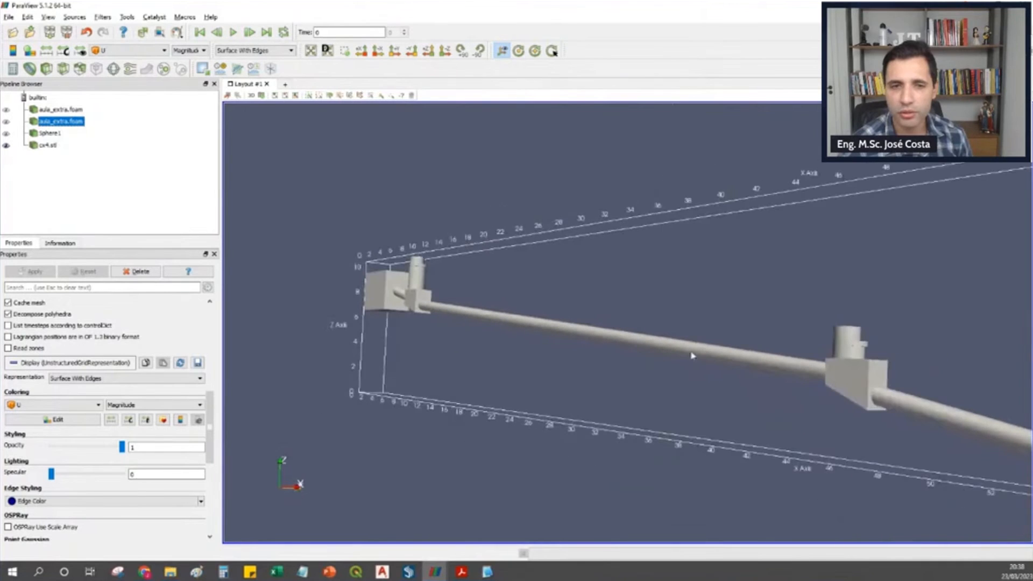
Compare the first aula_extra.foam block with cx4.stl by showing and hiding it, and view the geometry from its large box end.
{"action": "left_click", "coordinate": [6, 109]}
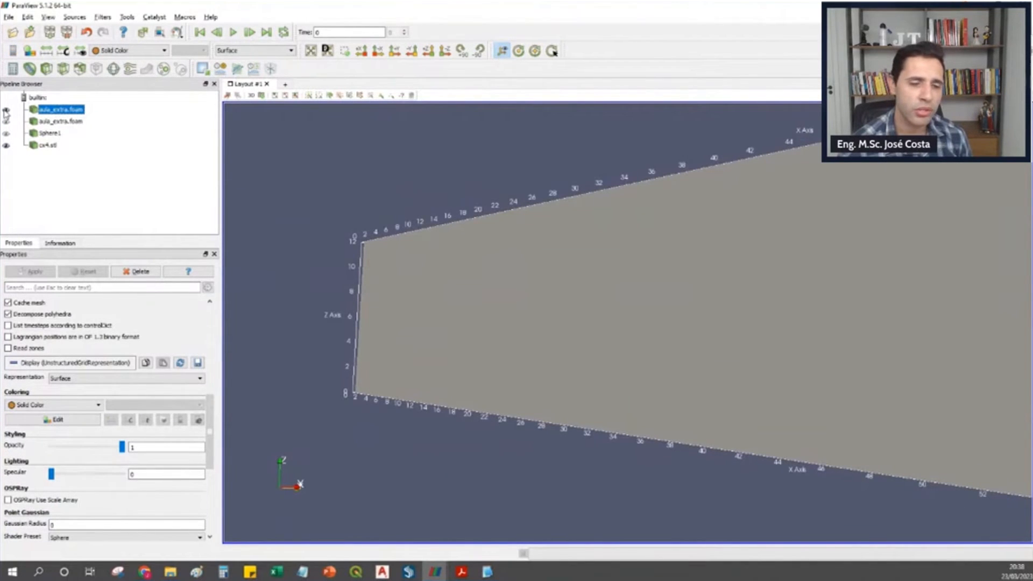
{"action": "left_click", "coordinate": [6, 111]}
{"action": "scroll", "coordinate": [629, 307], "scroll_direction": "down", "scroll_amount": 4}
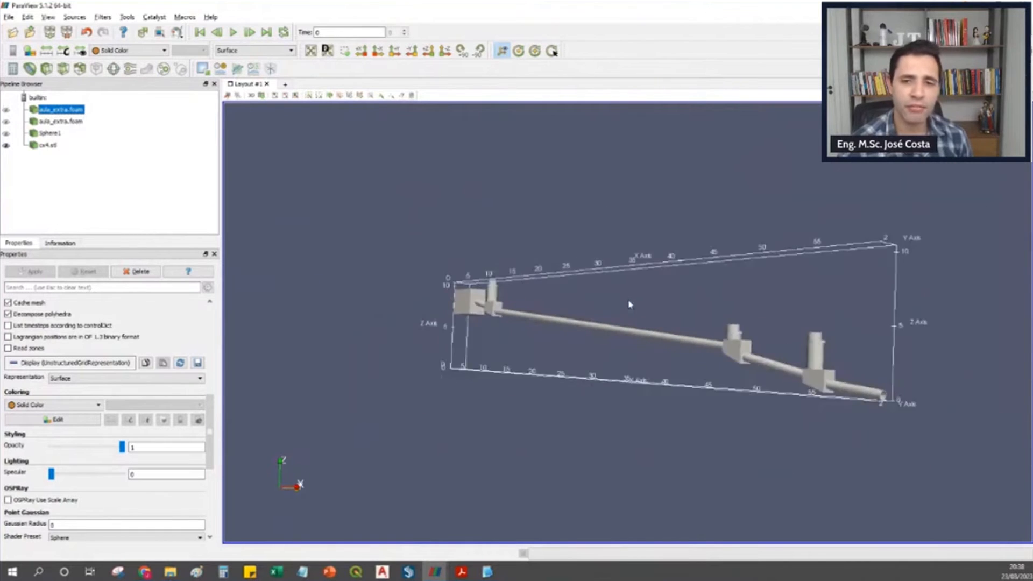
{"action": "left_click_drag", "start_coordinate": [627, 321], "coordinate": [506, 331]}
{"action": "scroll", "coordinate": [509, 333], "scroll_direction": "up", "scroll_amount": 2}
{"action": "middle_click_drag", "start_coordinate": [509, 334], "coordinate": [661, 289]}
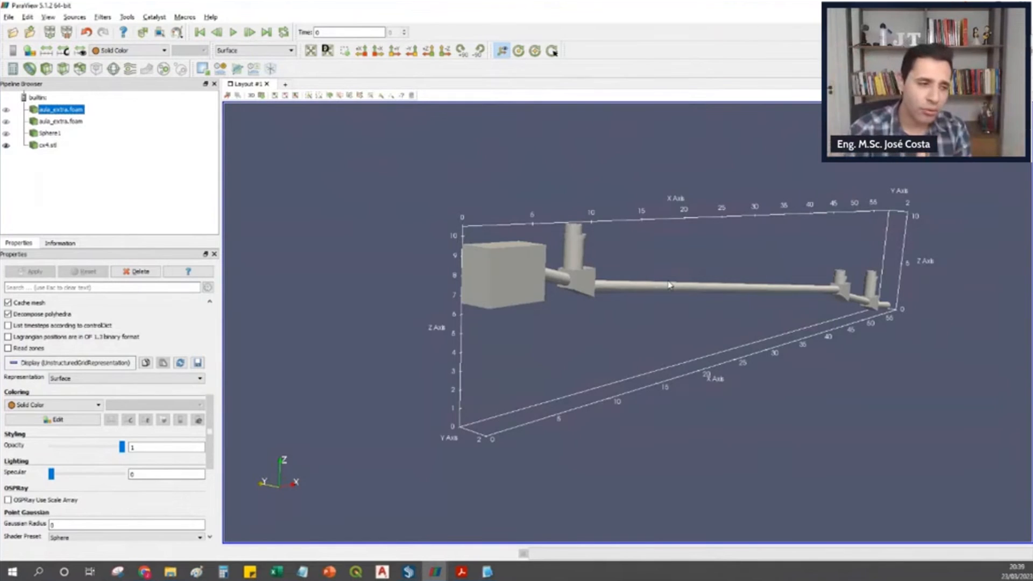
Switch to the ParaView session of the bh11_malha_6cm_q_1.5 case, show its first foam mesh and hide cx4.stl.
{"action": "key", "text": "alt+Tab"}
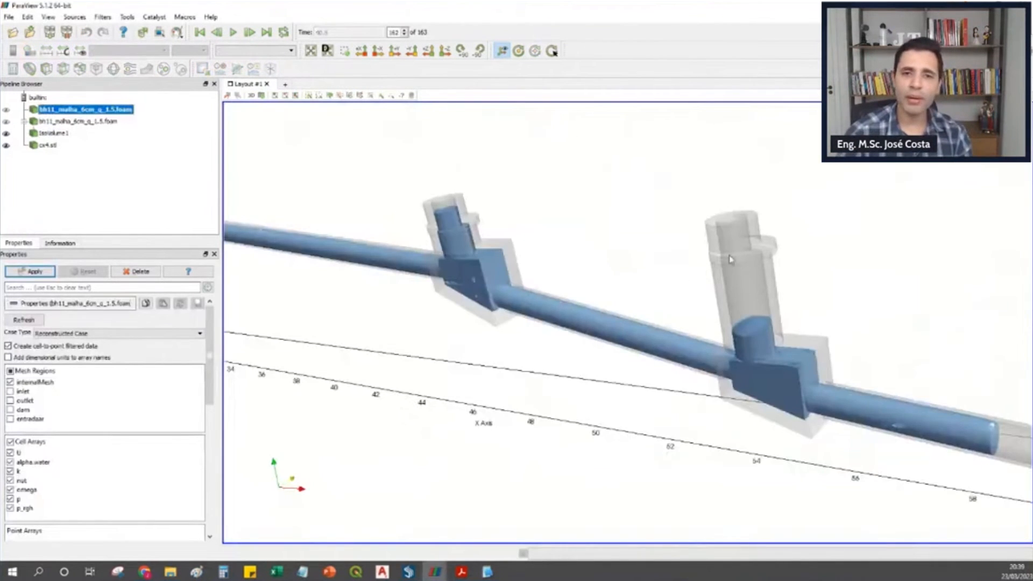
{"action": "scroll", "coordinate": [580, 297], "scroll_direction": "down", "scroll_amount": 4}
{"action": "left_click_drag", "start_coordinate": [581, 300], "coordinate": [467, 273]}
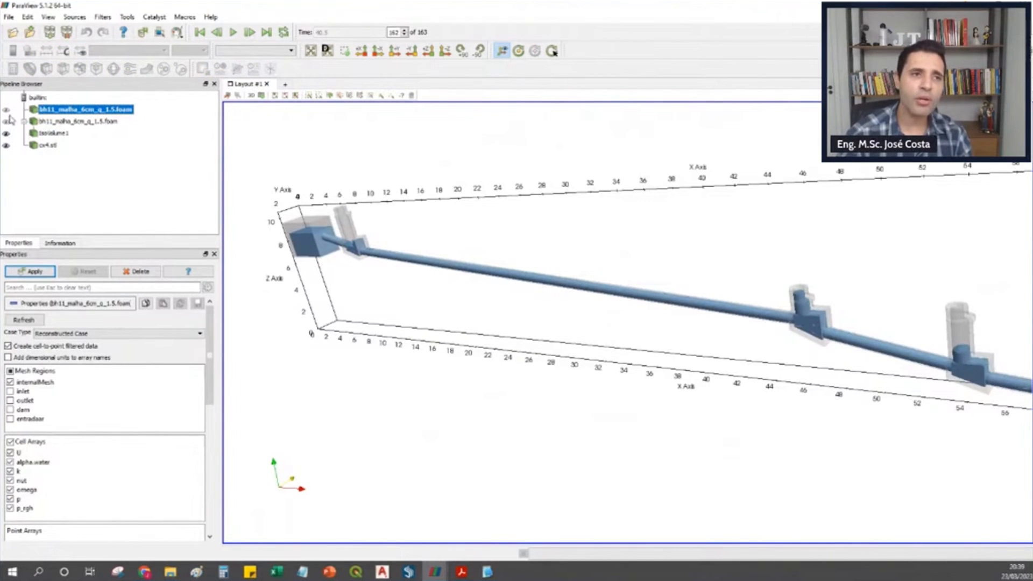
{"action": "left_click", "coordinate": [6, 111]}
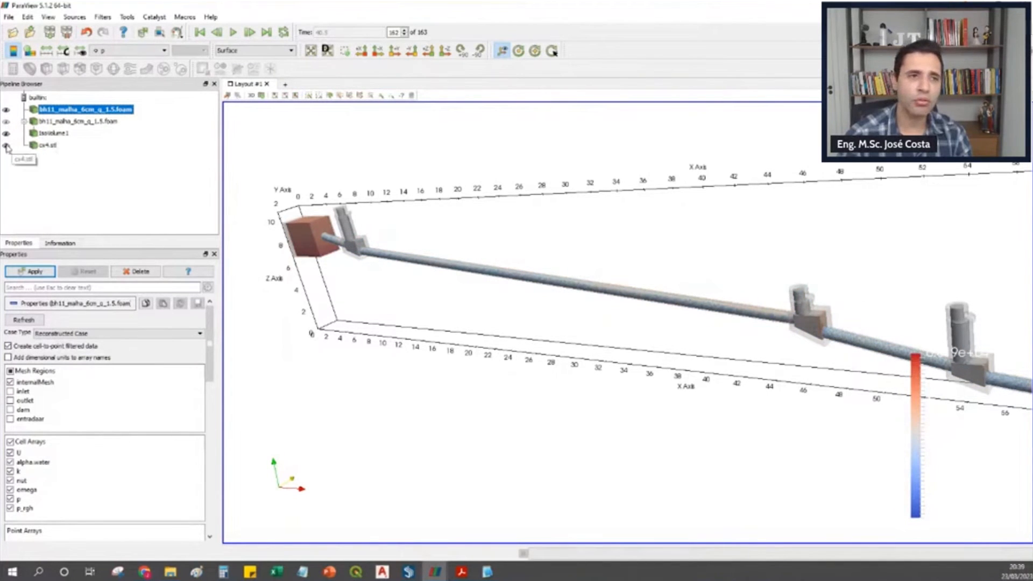
{"action": "left_click", "coordinate": [6, 146]}
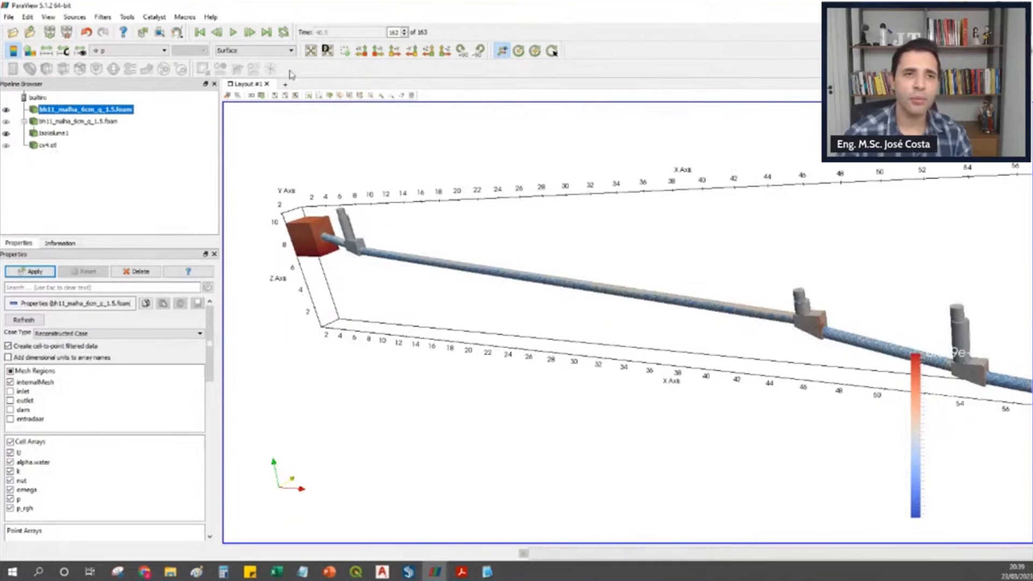
Display the bh11 mesh as Surface With Edges and hide the IsoVolume1 result to expose the pipe's cells.
{"action": "left_click", "coordinate": [275, 53]}
{"action": "left_click", "coordinate": [242, 64]}
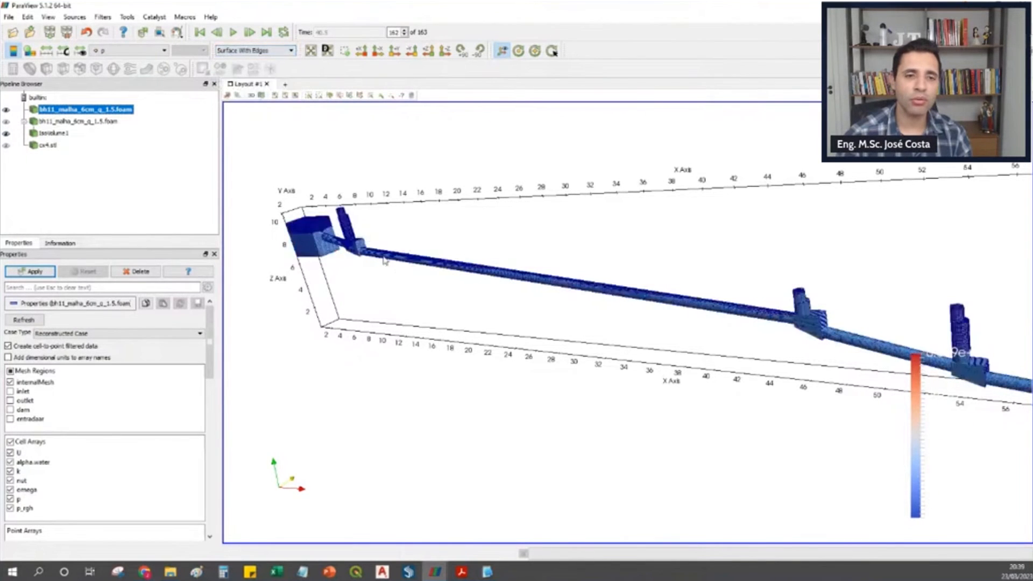
{"action": "scroll", "coordinate": [380, 247], "scroll_direction": "up", "scroll_amount": 5}
{"action": "left_click_drag", "start_coordinate": [381, 247], "coordinate": [664, 288]}
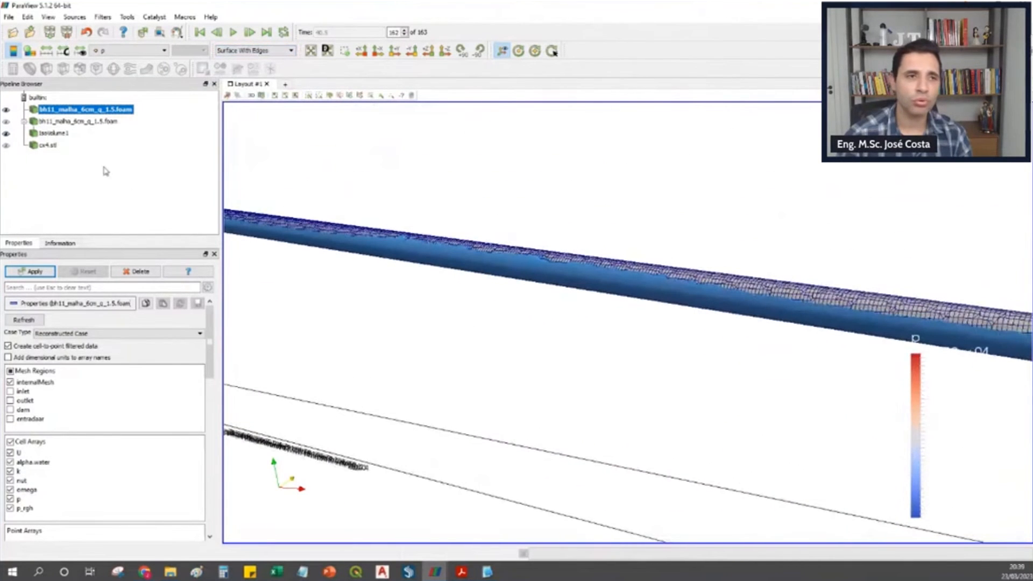
{"action": "left_click", "coordinate": [6, 133]}
{"action": "left_click_drag", "start_coordinate": [526, 285], "coordinate": [658, 248]}
{"action": "left_click_drag", "start_coordinate": [746, 254], "coordinate": [828, 266]}
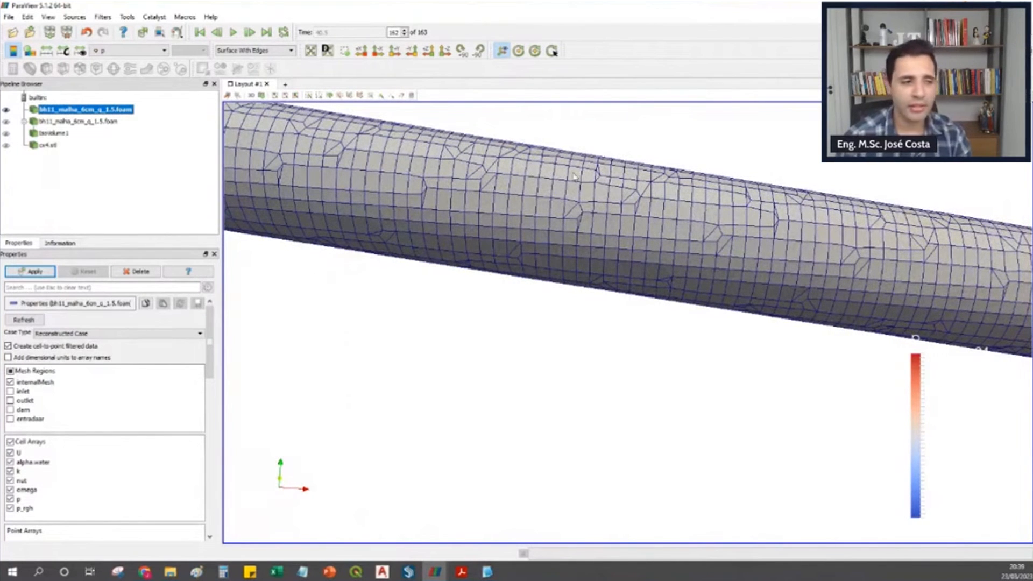
Examine the surface mesh along the pipe and around the boxes with vertical shafts.
{"action": "scroll", "coordinate": [595, 230], "scroll_direction": "down", "scroll_amount": 5}
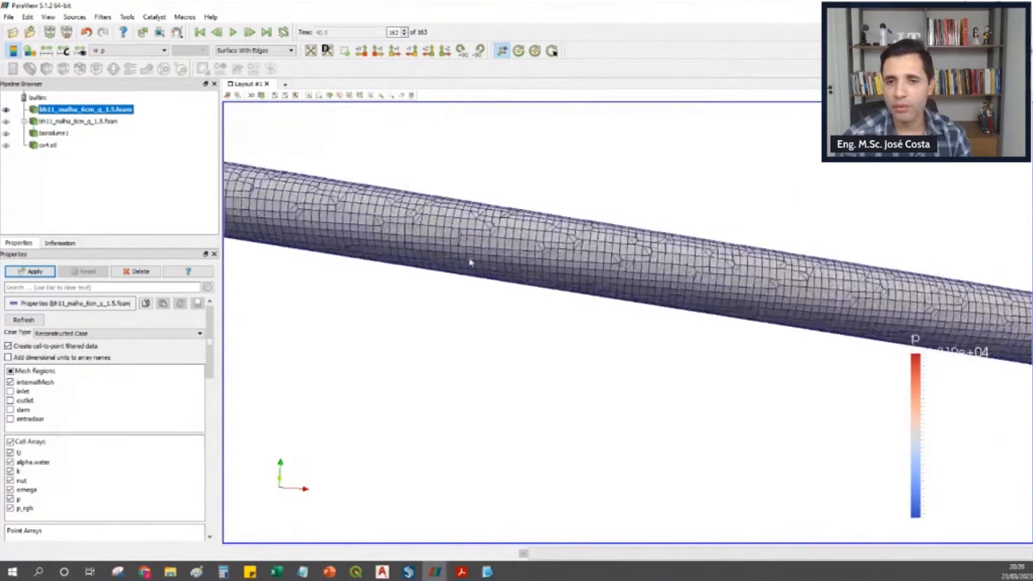
{"action": "left_click_drag", "start_coordinate": [363, 228], "coordinate": [557, 271]}
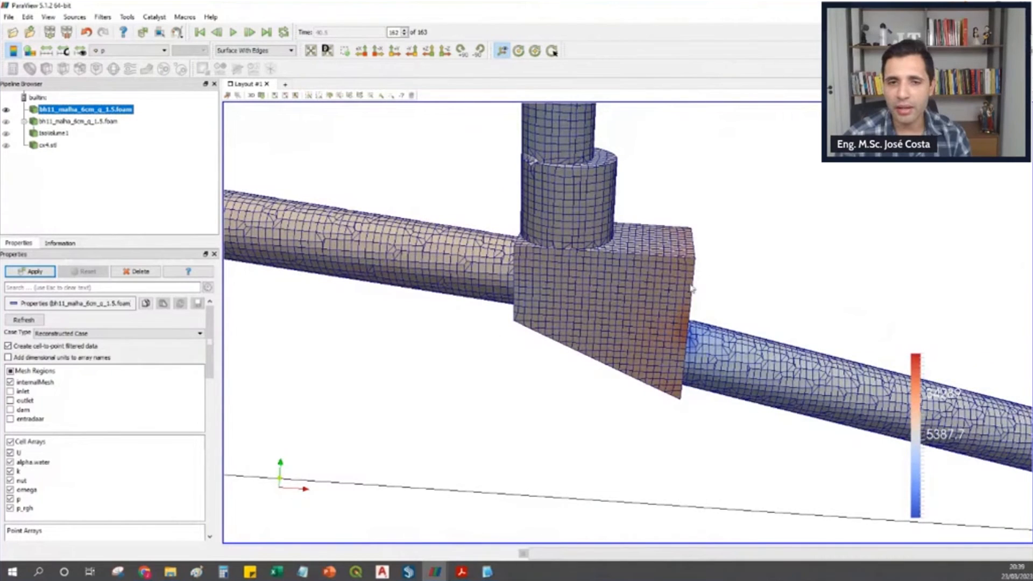
{"action": "left_click_drag", "start_coordinate": [681, 286], "coordinate": [565, 230]}
{"action": "middle_click_drag", "start_coordinate": [565, 230], "coordinate": [659, 253]}
{"action": "middle_click_drag", "start_coordinate": [725, 308], "coordinate": [712, 333]}
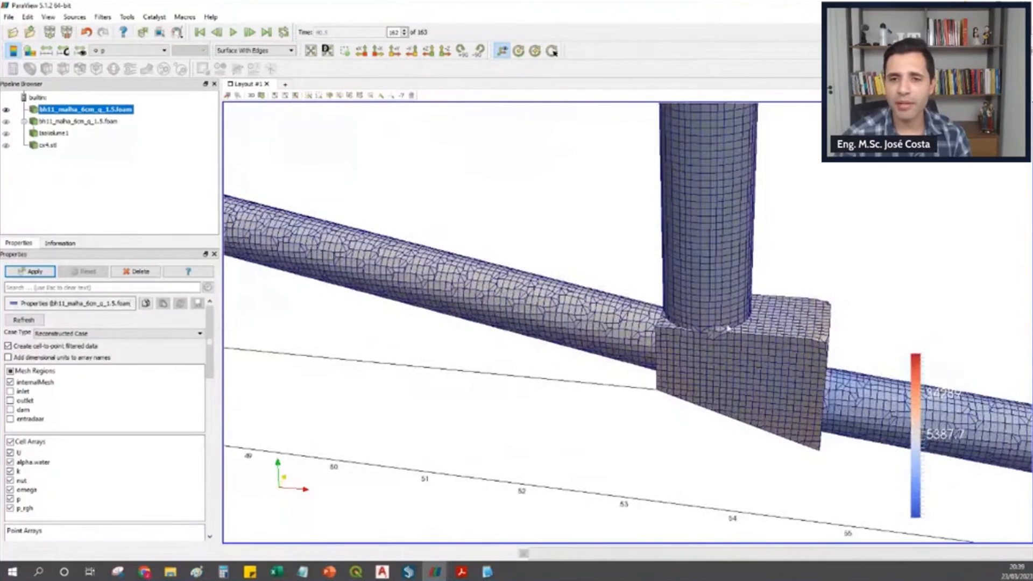
Inspect the mesh cells up close where the shaft meets the box and at the box's upper corner.
{"action": "scroll", "coordinate": [727, 328], "scroll_direction": "down", "scroll_amount": 10}
{"action": "left_click_drag", "start_coordinate": [737, 331], "coordinate": [649, 323]}
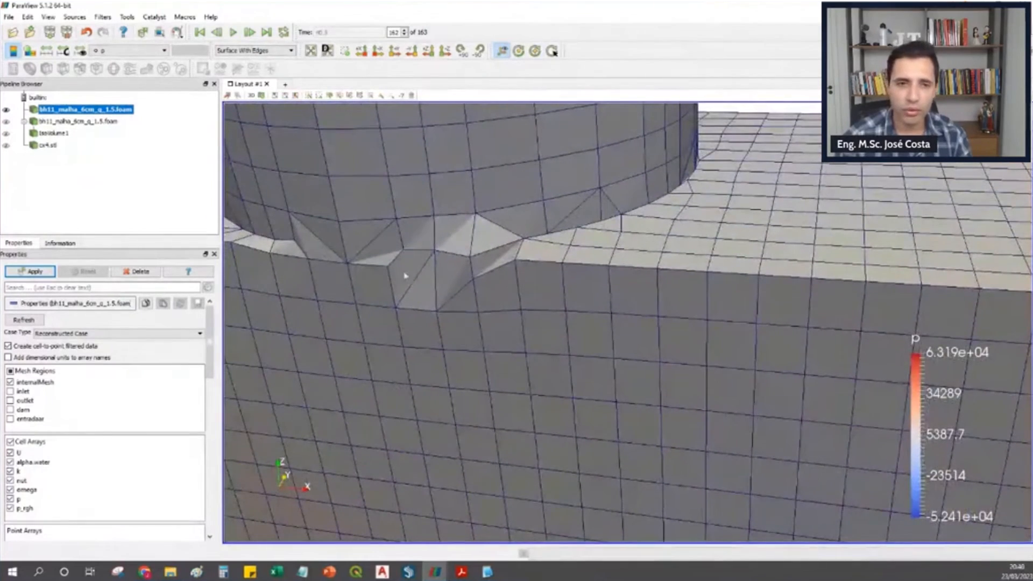
{"action": "left_click_drag", "start_coordinate": [456, 247], "coordinate": [459, 290]}
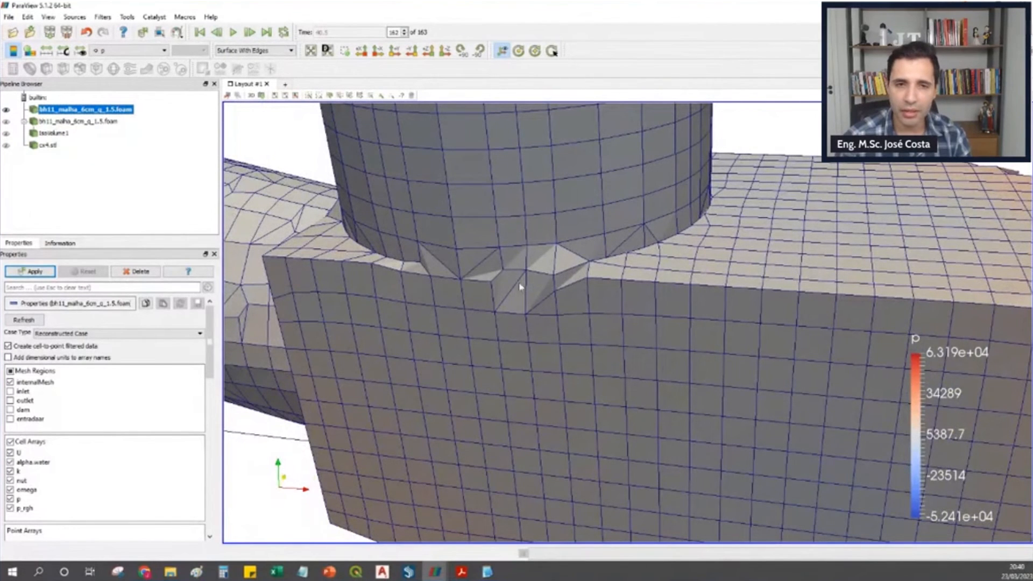
{"action": "left_click_drag", "start_coordinate": [680, 292], "coordinate": [667, 339]}
{"action": "scroll", "coordinate": [667, 339], "scroll_direction": "down", "scroll_amount": 5}
{"action": "scroll", "coordinate": [687, 330], "scroll_direction": "up", "scroll_amount": 8}
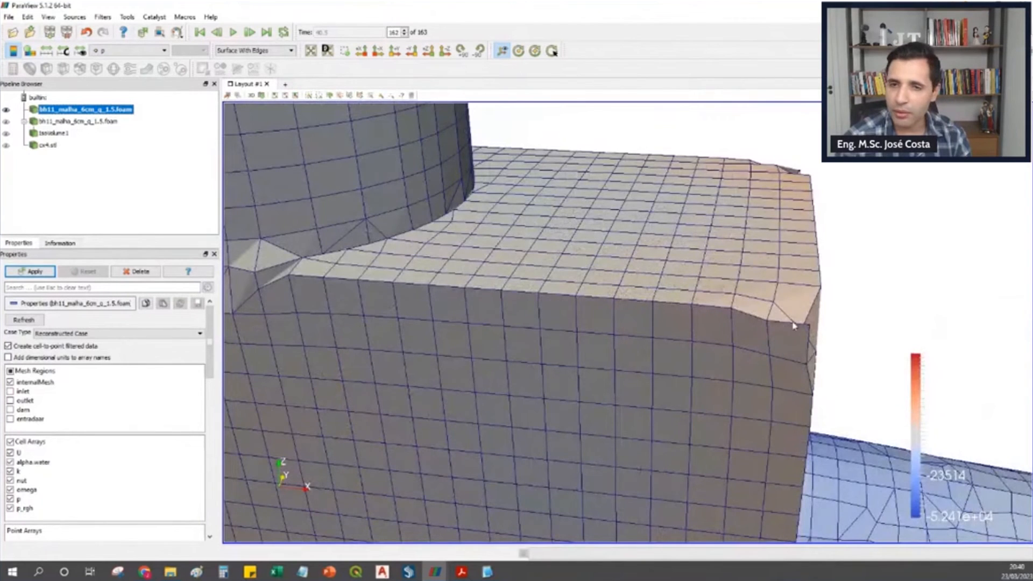
{"action": "scroll", "coordinate": [745, 323], "scroll_direction": "down", "scroll_amount": 2}
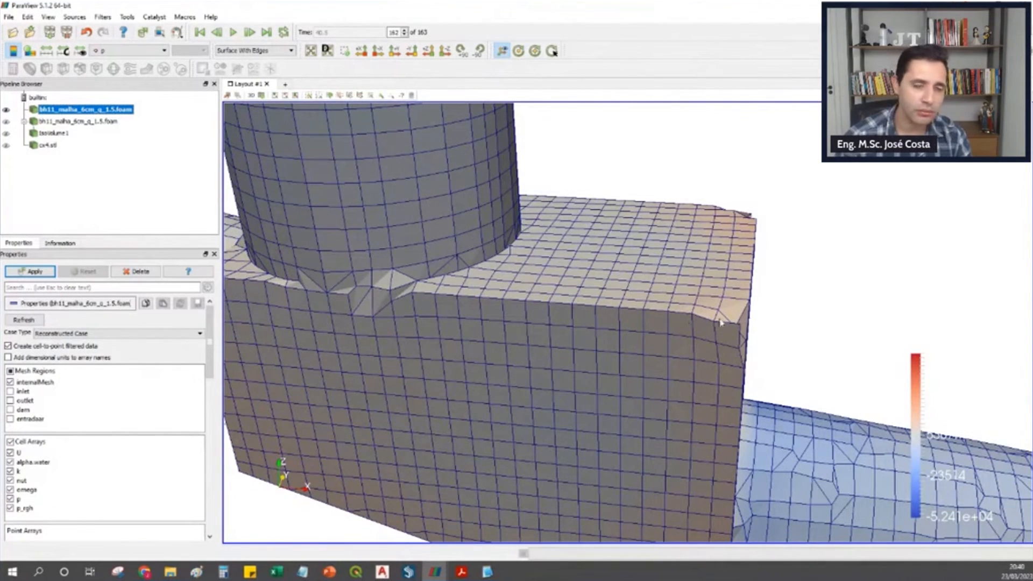
{"action": "scroll", "coordinate": [681, 304], "scroll_direction": "down", "scroll_amount": 6}
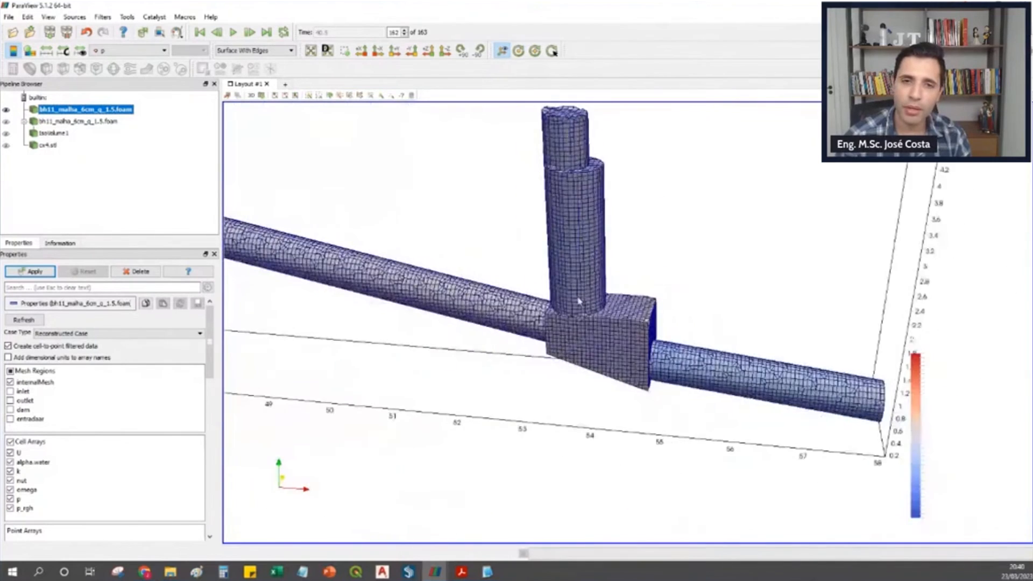
Inspect the cells at the diameter step of the vertical shaft and view both shaft boxes together.
{"action": "scroll", "coordinate": [618, 285], "scroll_direction": "up", "scroll_amount": 2}
{"action": "scroll", "coordinate": [615, 193], "scroll_direction": "up", "scroll_amount": 8}
{"action": "middle_click_drag", "start_coordinate": [603, 375], "coordinate": [648, 244]}
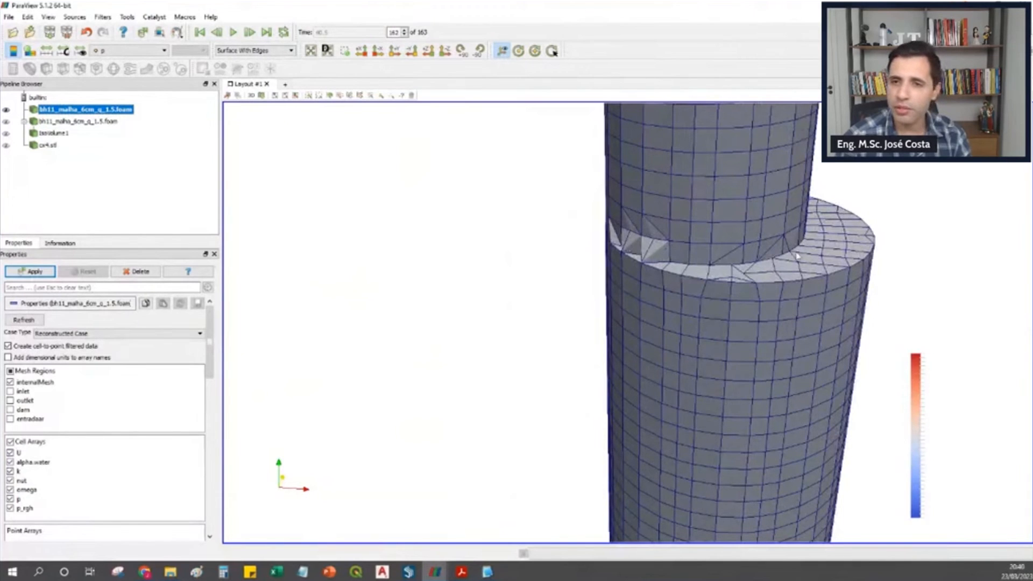
{"action": "middle_click_drag", "start_coordinate": [641, 245], "coordinate": [638, 327]}
{"action": "middle_click_drag", "start_coordinate": [691, 216], "coordinate": [687, 322]}
{"action": "scroll", "coordinate": [806, 246], "scroll_direction": "down", "scroll_amount": 10}
{"action": "scroll", "coordinate": [752, 306], "scroll_direction": "up", "scroll_amount": 5}
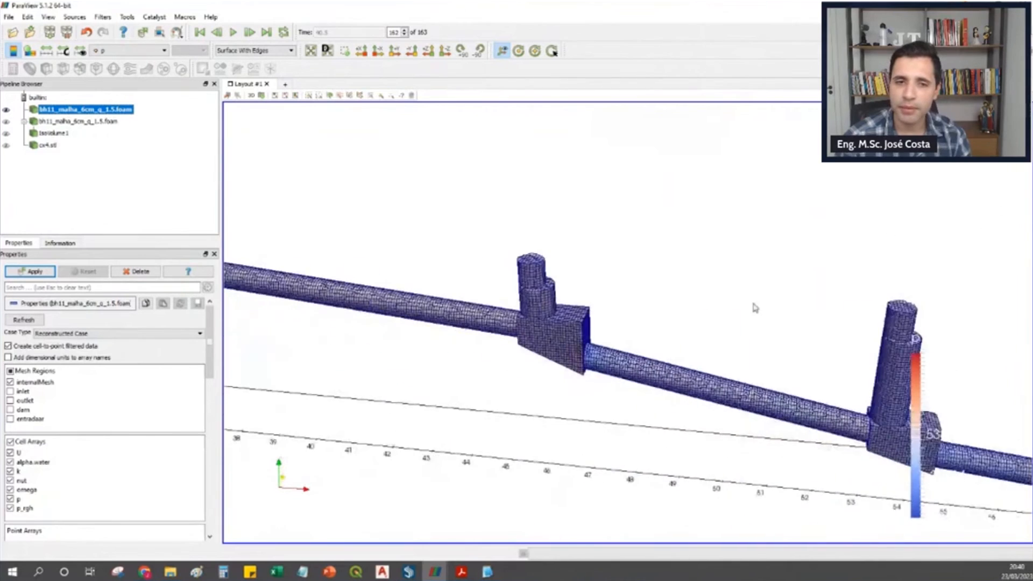
Examine the mesh of the large inlet-end box, its connecting pipe and the adjacent shaft box.
{"action": "left_click_drag", "start_coordinate": [717, 308], "coordinate": [492, 286]}
{"action": "scroll", "coordinate": [490, 287], "scroll_direction": "up", "scroll_amount": 5}
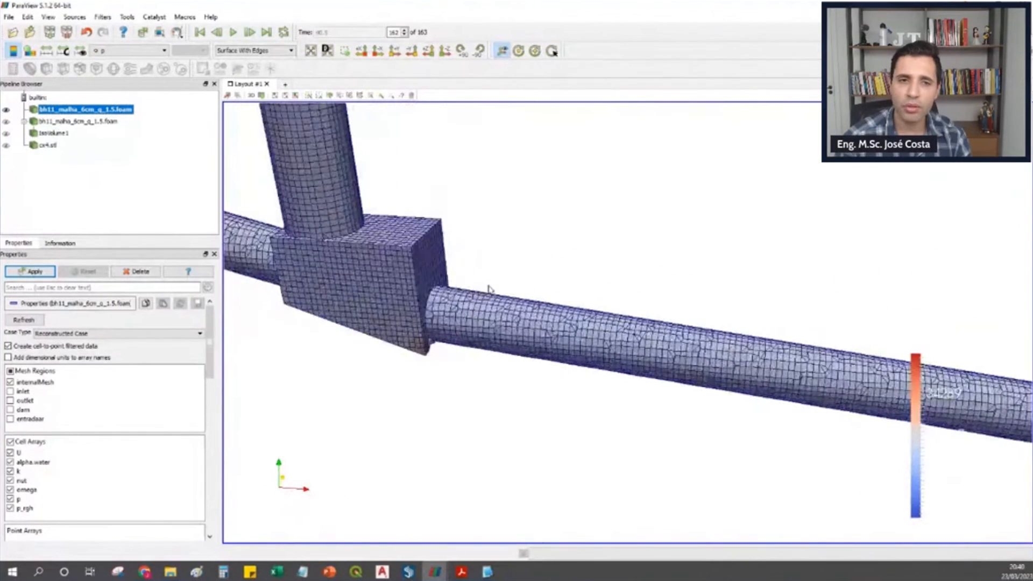
{"action": "middle_click_drag", "start_coordinate": [404, 297], "coordinate": [686, 409]}
{"action": "left_click_drag", "start_coordinate": [537, 318], "coordinate": [513, 305]}
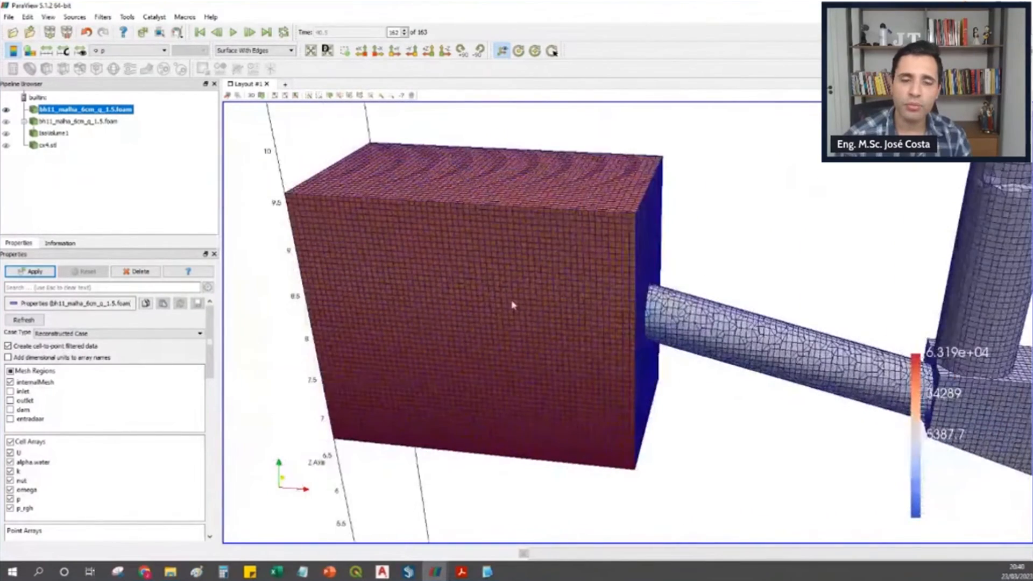
{"action": "left_click_drag", "start_coordinate": [629, 313], "coordinate": [564, 154]}
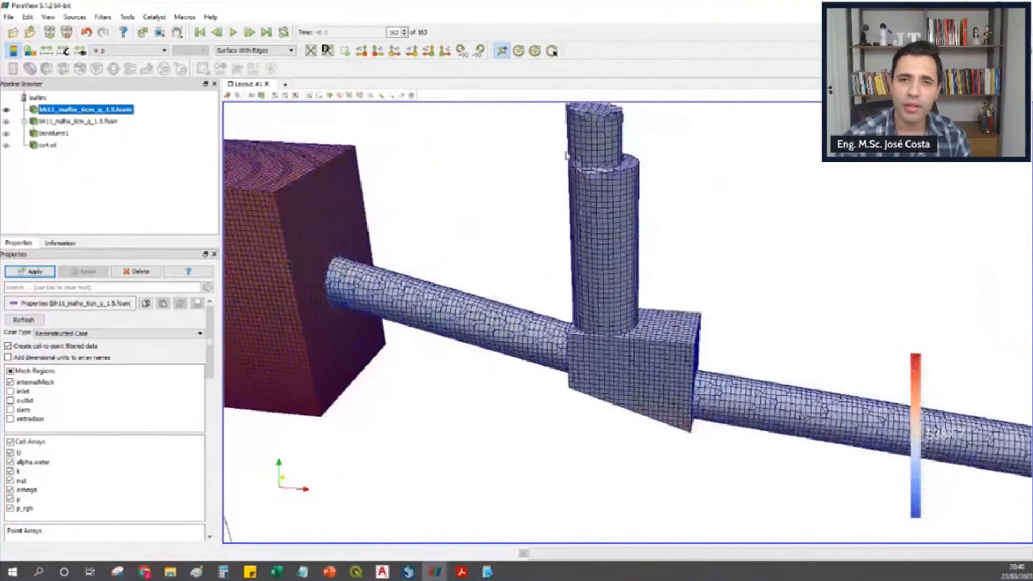
Switch to the aula_extra ParaView window and show only the aula_extra.foam block mesh as Surface With Edges to examine its cells.
{"action": "middle_click_drag", "start_coordinate": [679, 342], "coordinate": [542, 289]}
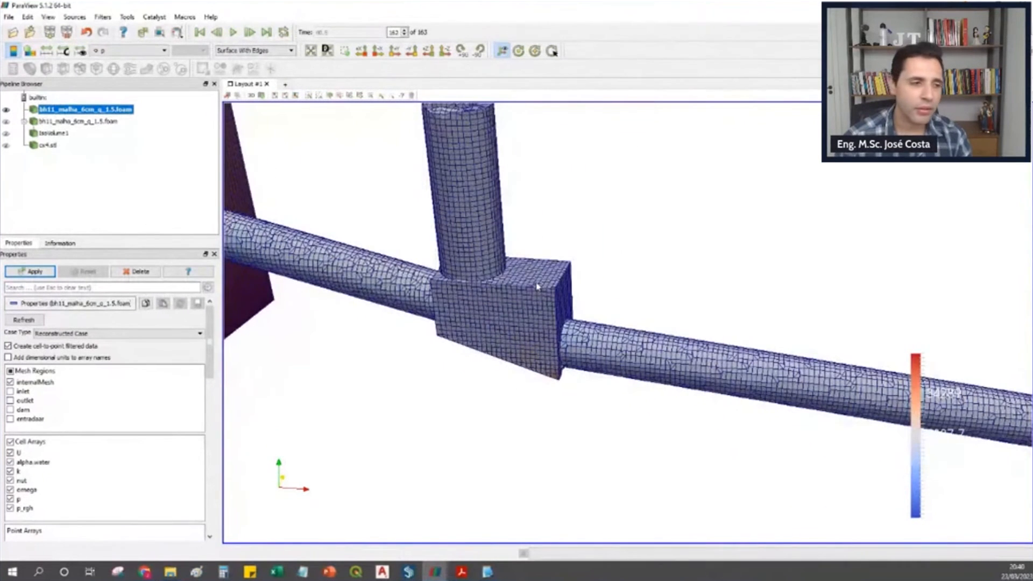
{"action": "key", "text": "alt+Tab"}
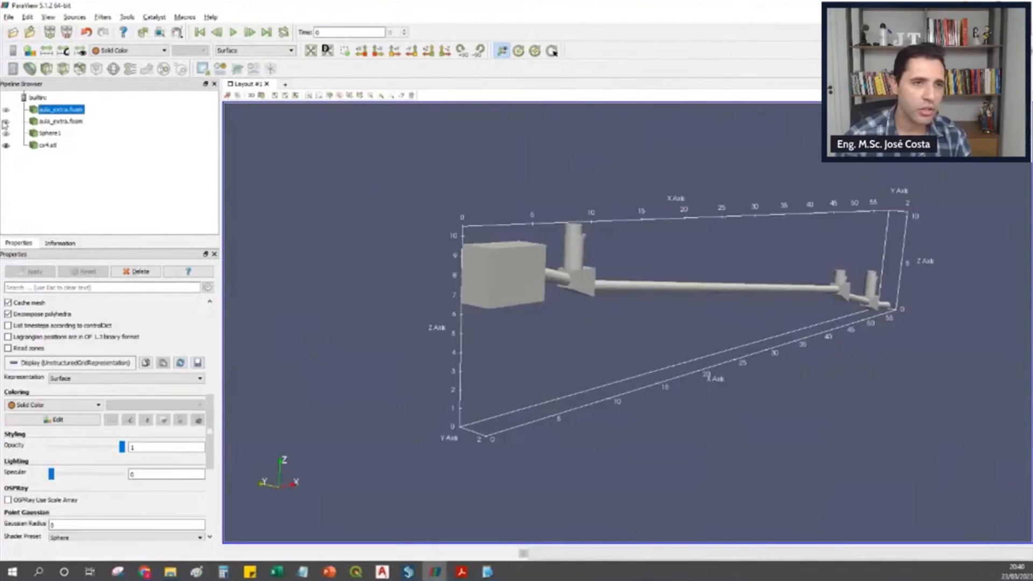
{"action": "left_click", "coordinate": [6, 110]}
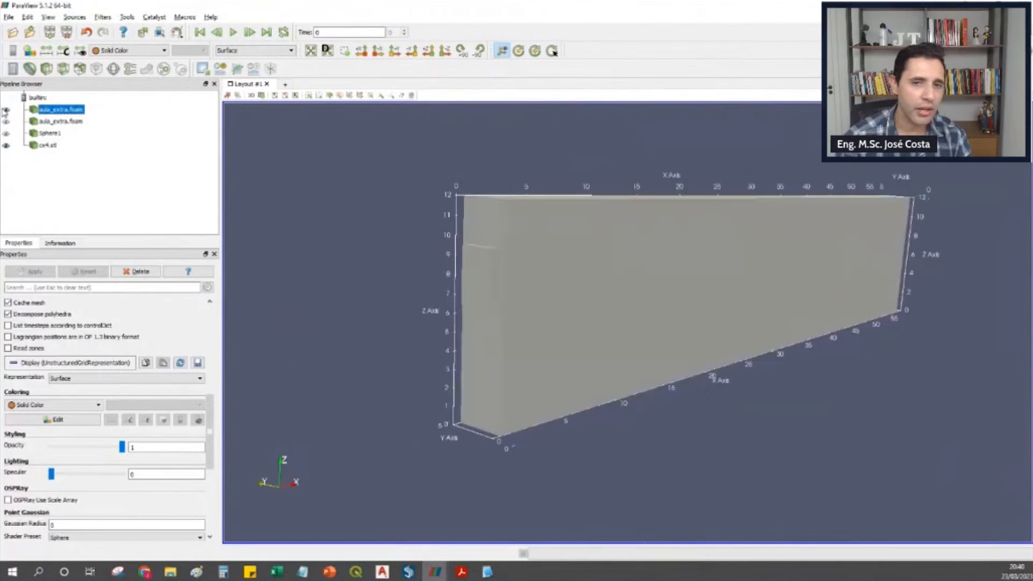
{"action": "scroll", "coordinate": [556, 270], "scroll_direction": "up", "scroll_amount": 3}
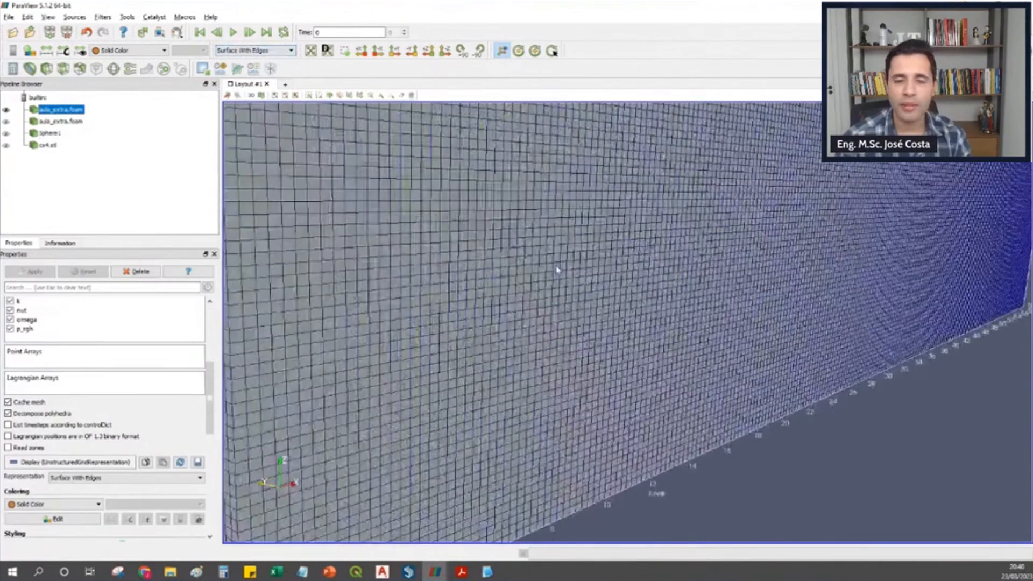
{"action": "scroll", "coordinate": [556, 269], "scroll_direction": "down", "scroll_amount": 4}
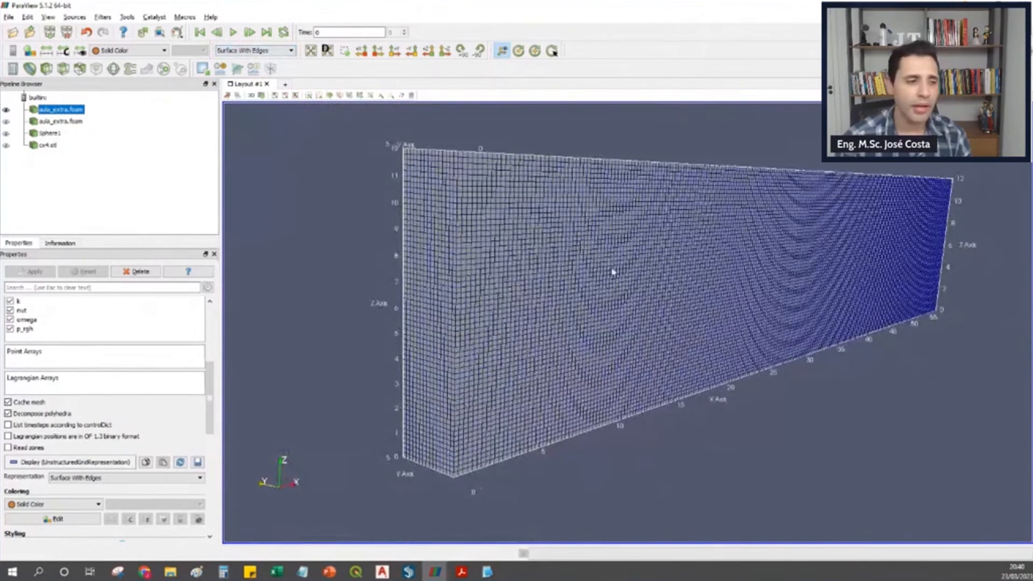
Return to the bh11 ParaView window and examine the mesh along the pipe to the two shaft boxes at the outlet end.
{"action": "key", "text": "alt+Tab"}
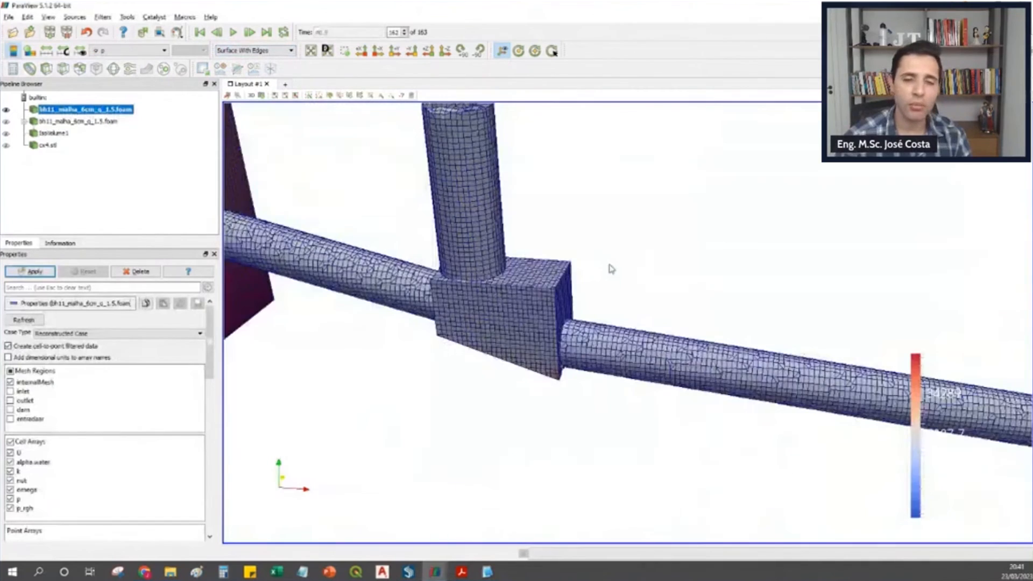
{"action": "scroll", "coordinate": [612, 271], "scroll_direction": "down", "scroll_amount": 2}
{"action": "scroll", "coordinate": [610, 315], "scroll_direction": "down", "scroll_amount": 2}
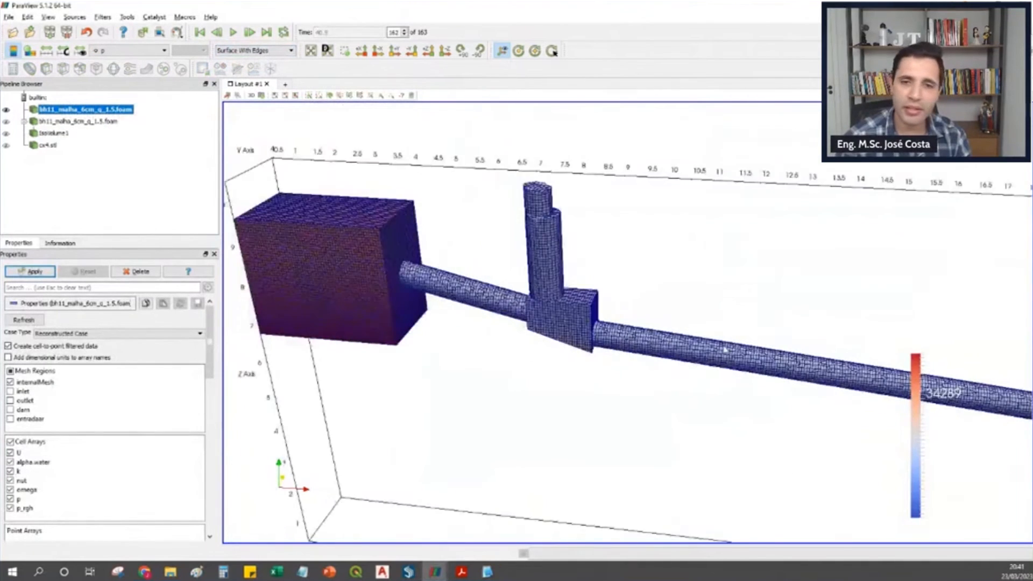
{"action": "middle_click_drag", "start_coordinate": [724, 347], "coordinate": [430, 296]}
{"action": "middle_click_drag", "start_coordinate": [700, 330], "coordinate": [400, 295]}
{"action": "middle_click_drag", "start_coordinate": [547, 321], "coordinate": [382, 284]}
{"action": "middle_click_drag", "start_coordinate": [872, 356], "coordinate": [355, 279]}
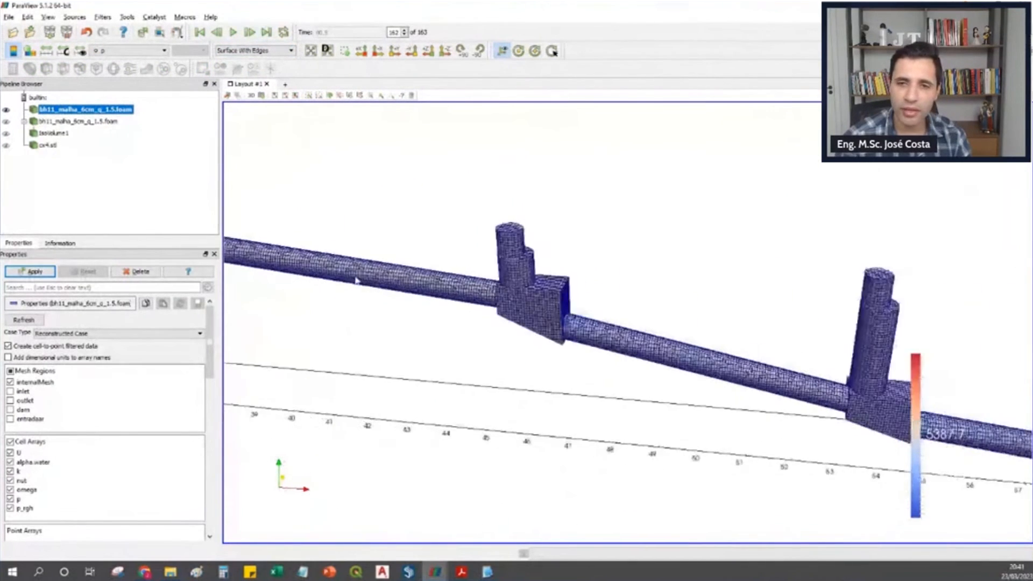
{"action": "middle_click_drag", "start_coordinate": [631, 308], "coordinate": [409, 283]}
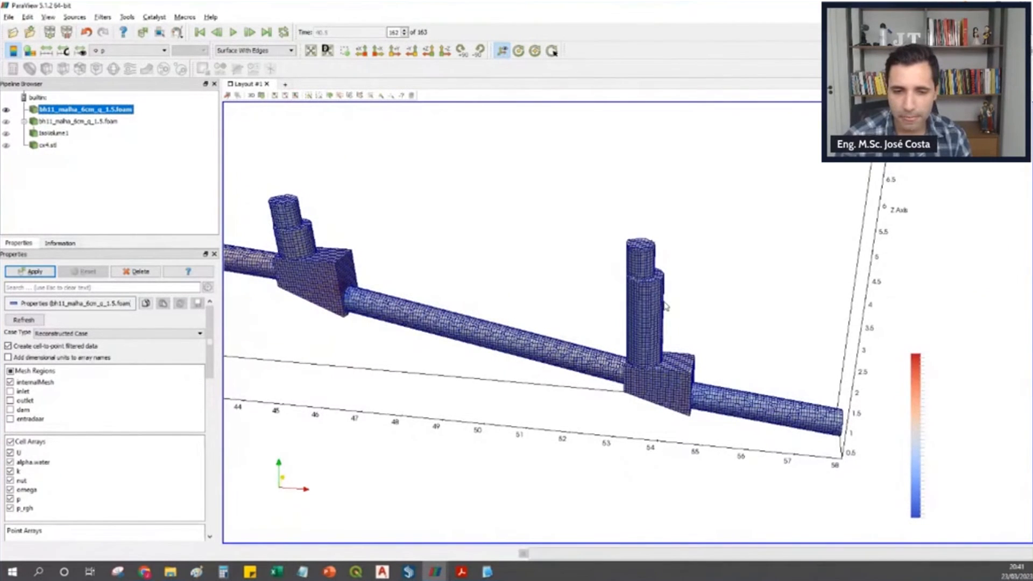
{"action": "scroll", "coordinate": [648, 330], "scroll_direction": "down", "scroll_amount": 2}
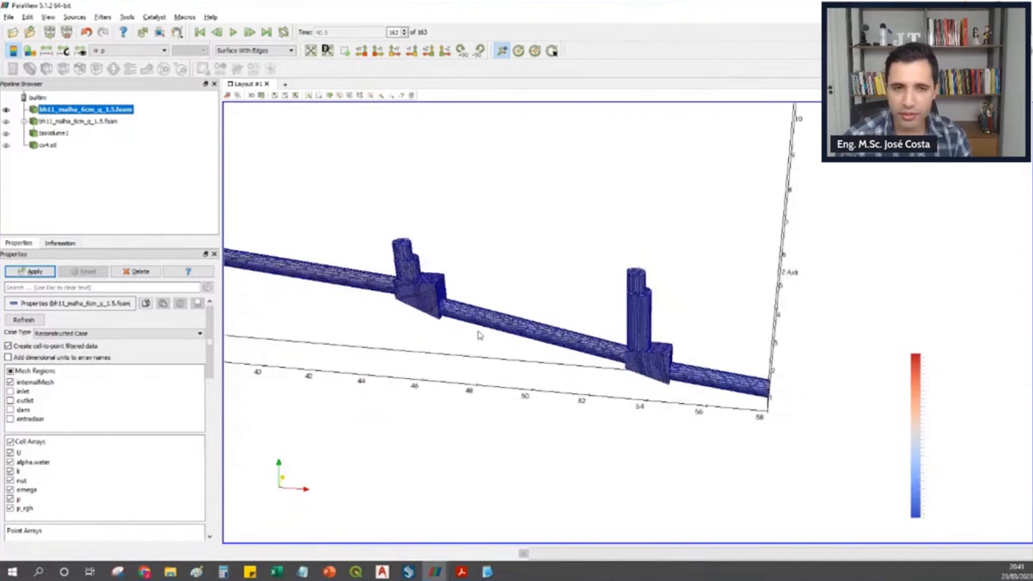
Follow the pipe mesh back upstream and examine the large inlet-end box, its connecting pipe and the first shaft box.
{"action": "middle_click_drag", "start_coordinate": [478, 334], "coordinate": [769, 352]}
{"action": "middle_click_drag", "start_coordinate": [520, 318], "coordinate": [681, 339]}
{"action": "middle_click_drag", "start_coordinate": [460, 292], "coordinate": [608, 315]}
{"action": "middle_click_drag", "start_coordinate": [327, 248], "coordinate": [471, 275]}
{"action": "middle_click_drag", "start_coordinate": [406, 268], "coordinate": [570, 299]}
{"action": "middle_click_drag", "start_coordinate": [373, 242], "coordinate": [530, 281]}
{"action": "middle_click_drag", "start_coordinate": [413, 266], "coordinate": [500, 278]}
{"action": "scroll", "coordinate": [502, 277], "scroll_direction": "up", "scroll_amount": 4}
{"action": "middle_click_drag", "start_coordinate": [435, 264], "coordinate": [591, 318]}
{"action": "middle_click_drag", "start_coordinate": [430, 305], "coordinate": [582, 335]}
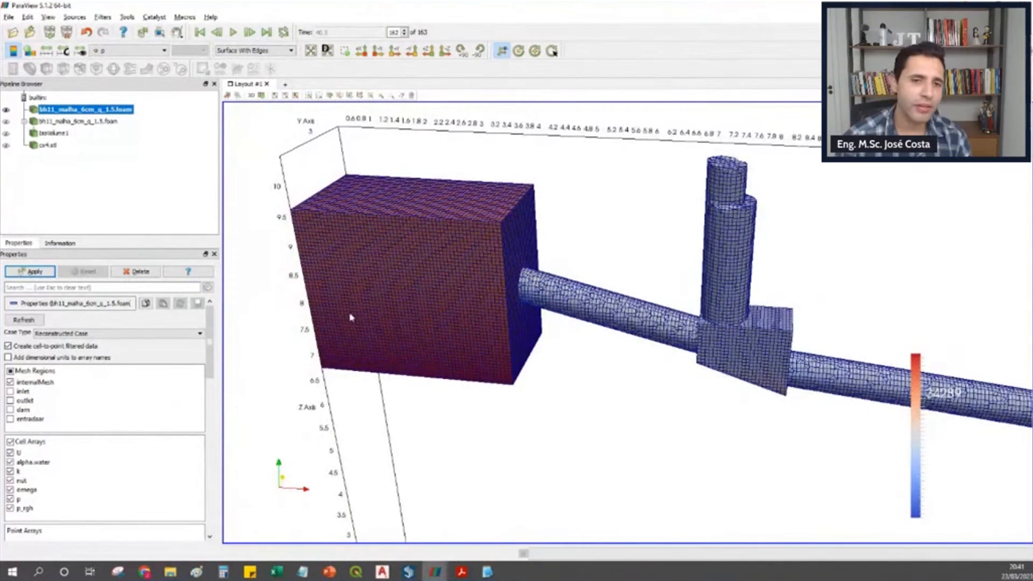
{"action": "scroll", "coordinate": [403, 310], "scroll_direction": "up", "scroll_amount": 3}
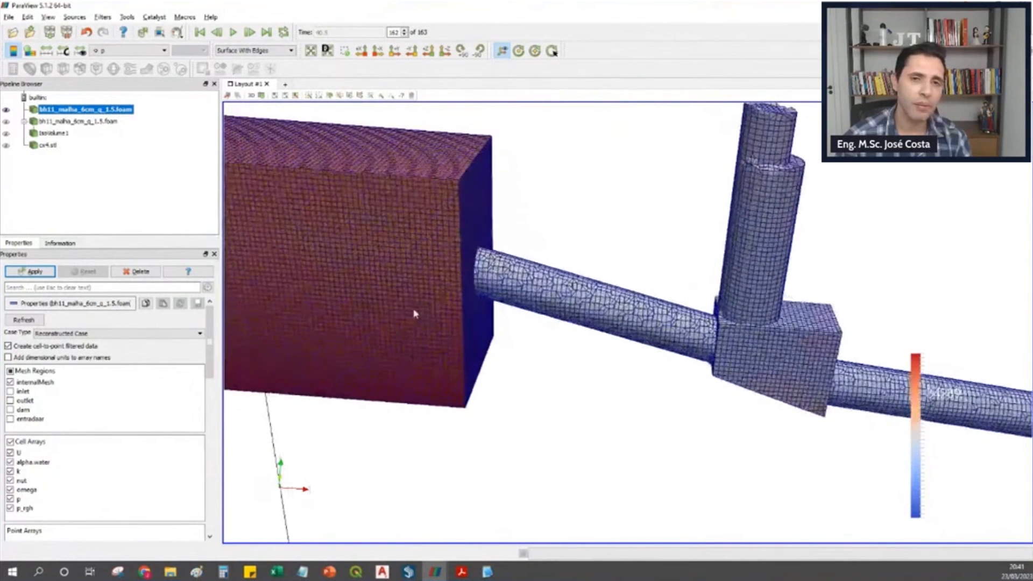
Examine the outer inlet face of the large box from the upstream side.
{"action": "scroll", "coordinate": [638, 291], "scroll_direction": "down", "scroll_amount": 8}
{"action": "left_click_drag", "start_coordinate": [651, 312], "coordinate": [726, 324]}
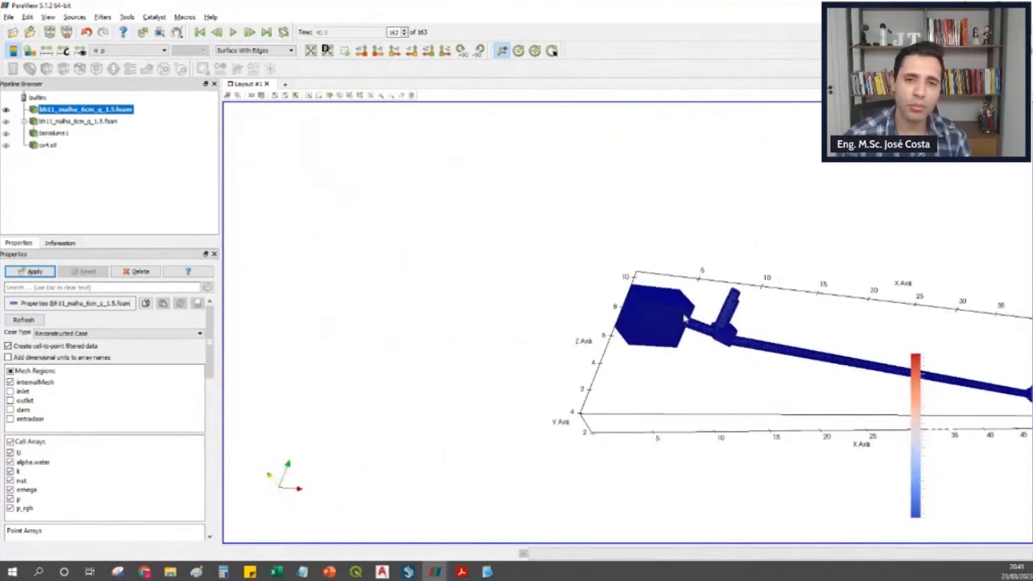
{"action": "scroll", "coordinate": [628, 311], "scroll_direction": "up", "scroll_amount": 8}
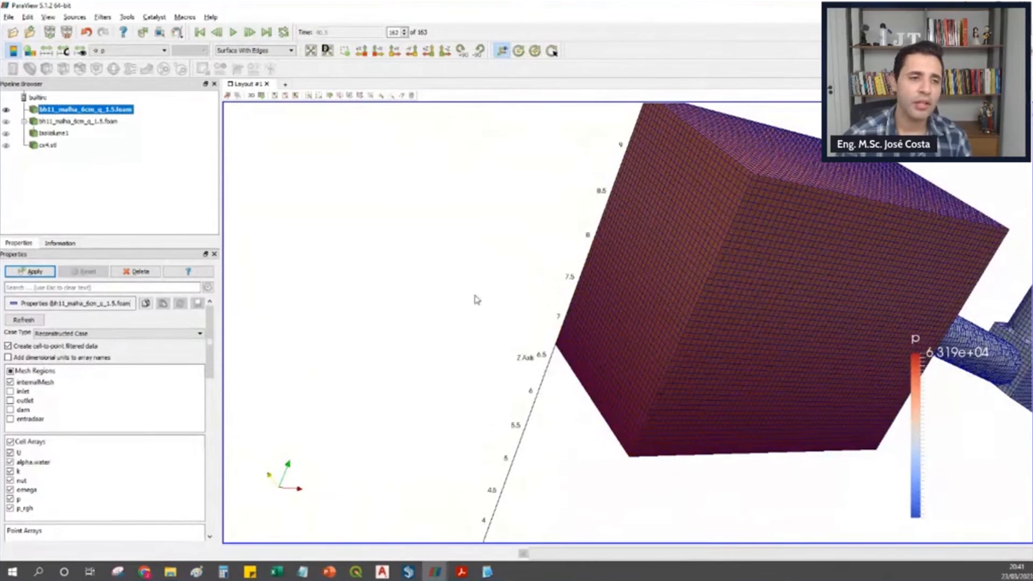
{"action": "scroll", "coordinate": [456, 295], "scroll_direction": "down", "scroll_amount": 8}
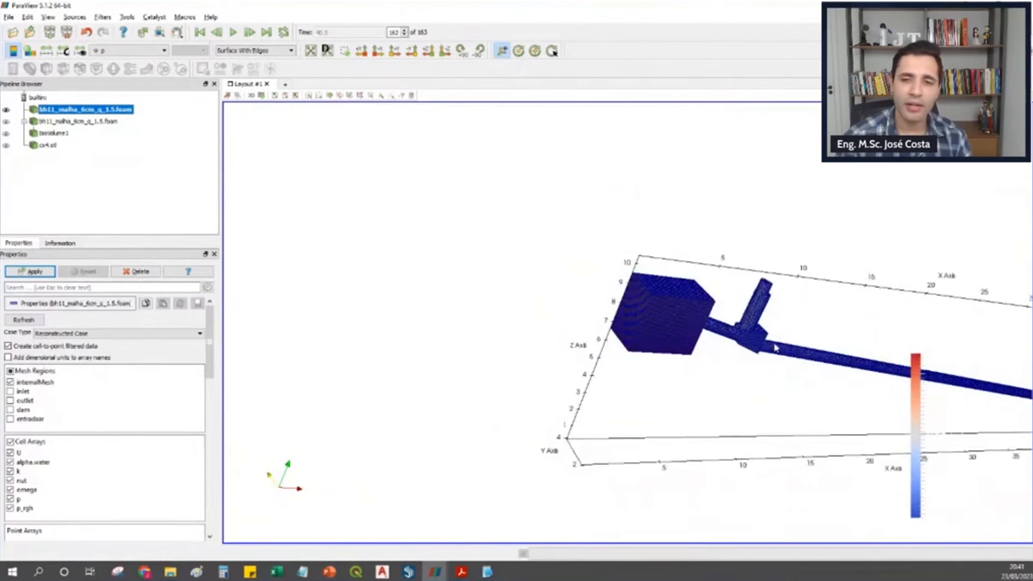
{"action": "scroll", "coordinate": [663, 327], "scroll_direction": "up", "scroll_amount": 3}
{"action": "middle_click_drag", "start_coordinate": [663, 327], "coordinate": [716, 331]}
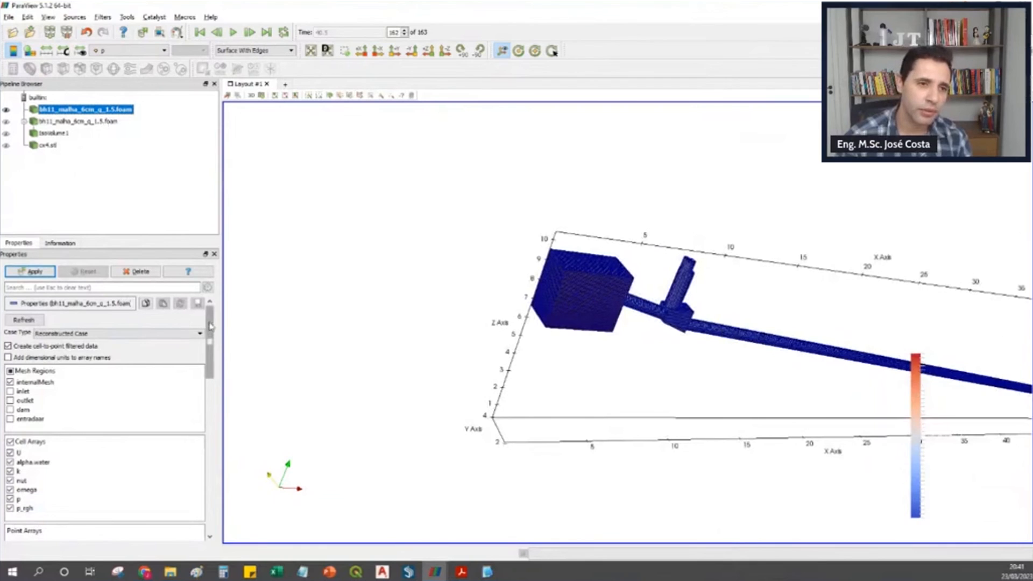
Display only the inlet mesh region instead of internalMesh and view the rectangular inlet face.
{"action": "left_click", "coordinate": [9, 382]}
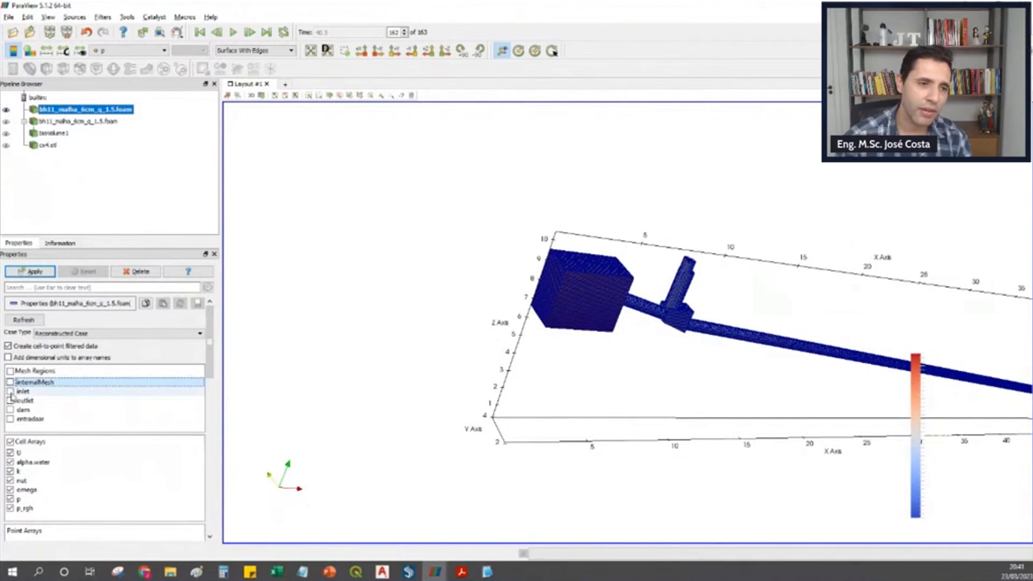
{"action": "left_click", "coordinate": [10, 392]}
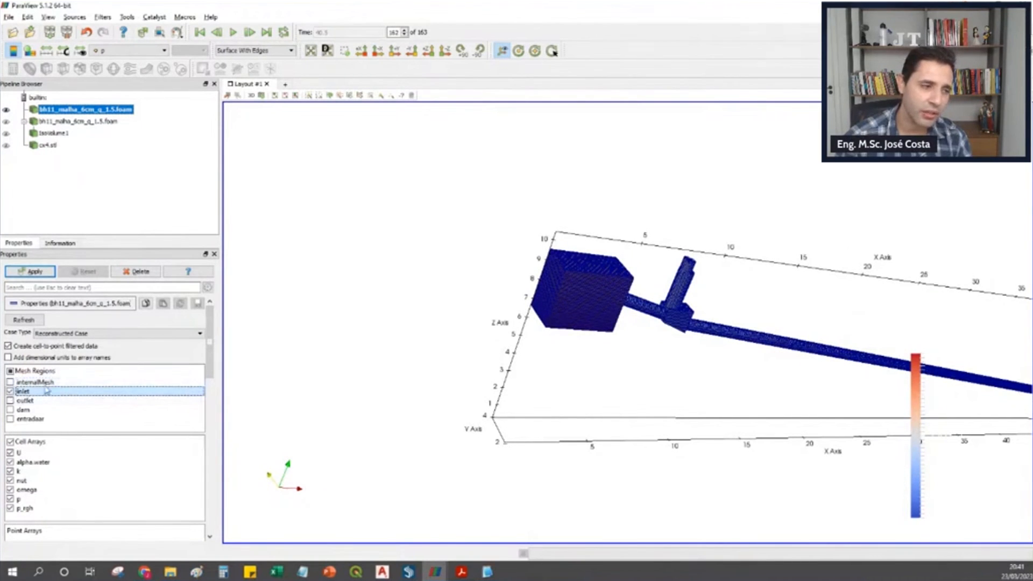
{"action": "left_click", "coordinate": [43, 273]}
{"action": "scroll", "coordinate": [646, 330], "scroll_direction": "up", "scroll_amount": 5}
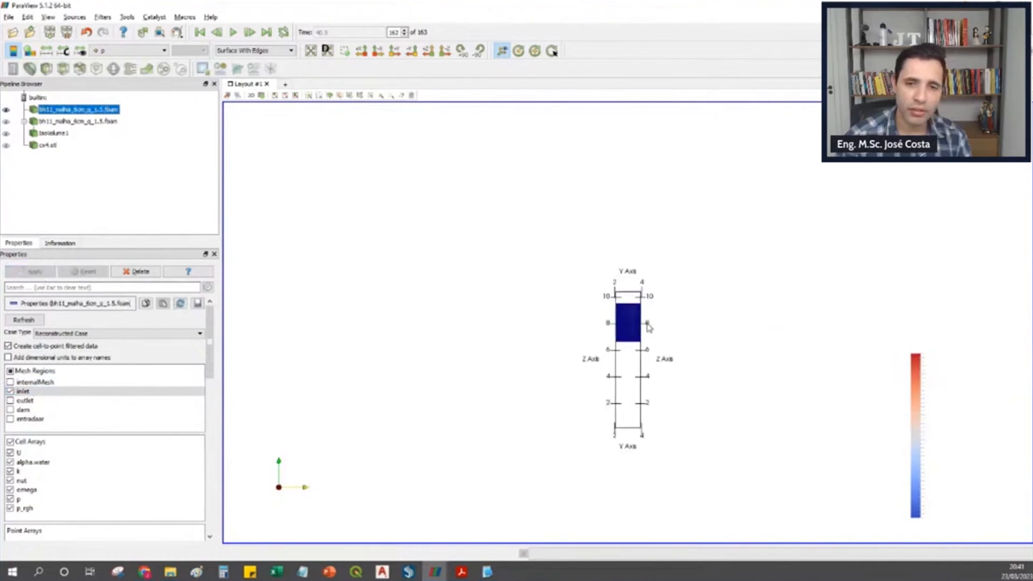
{"action": "left_click", "coordinate": [262, 95]}
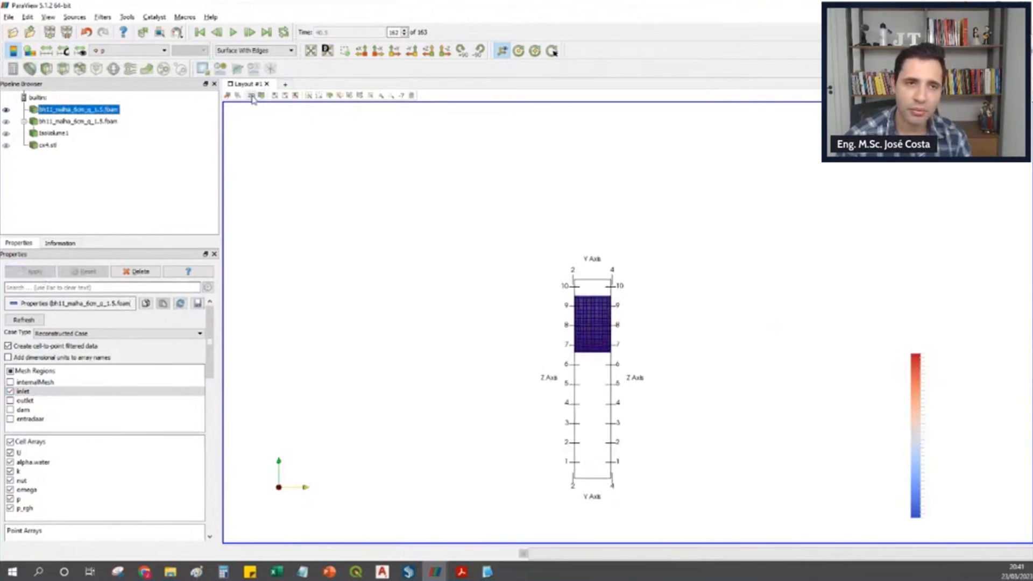
{"action": "left_click_drag", "start_coordinate": [595, 337], "coordinate": [530, 341]}
{"action": "left_click_drag", "start_coordinate": [832, 325], "coordinate": [732, 331]}
Add the outlet mesh region to the display and compare the rectangular inlet face with the circular outlet face.
{"action": "left_click", "coordinate": [10, 400]}
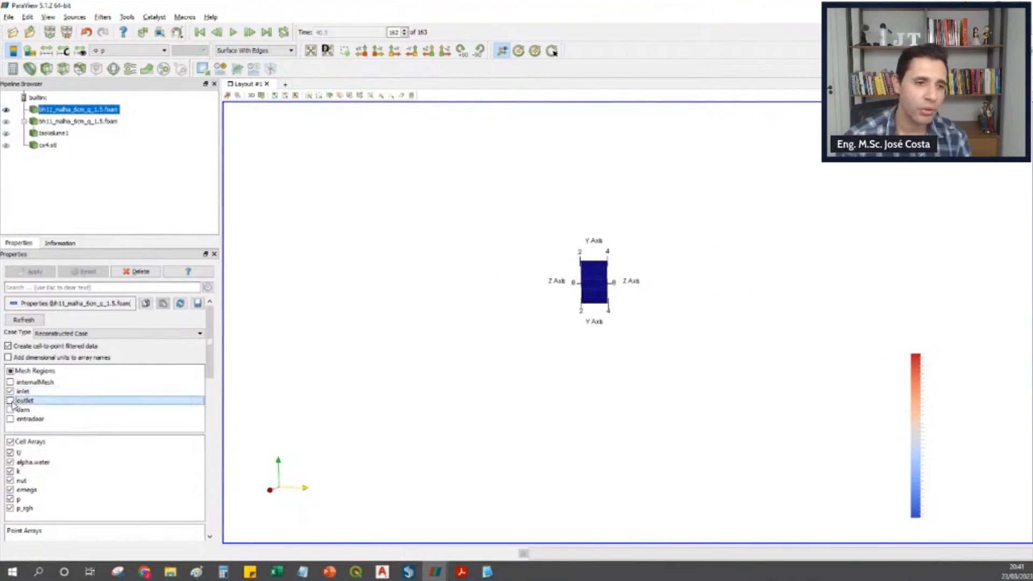
{"action": "left_click", "coordinate": [47, 273]}
{"action": "left_click_drag", "start_coordinate": [484, 317], "coordinate": [484, 342]}
{"action": "scroll", "coordinate": [362, 300], "scroll_direction": "up", "scroll_amount": 5}
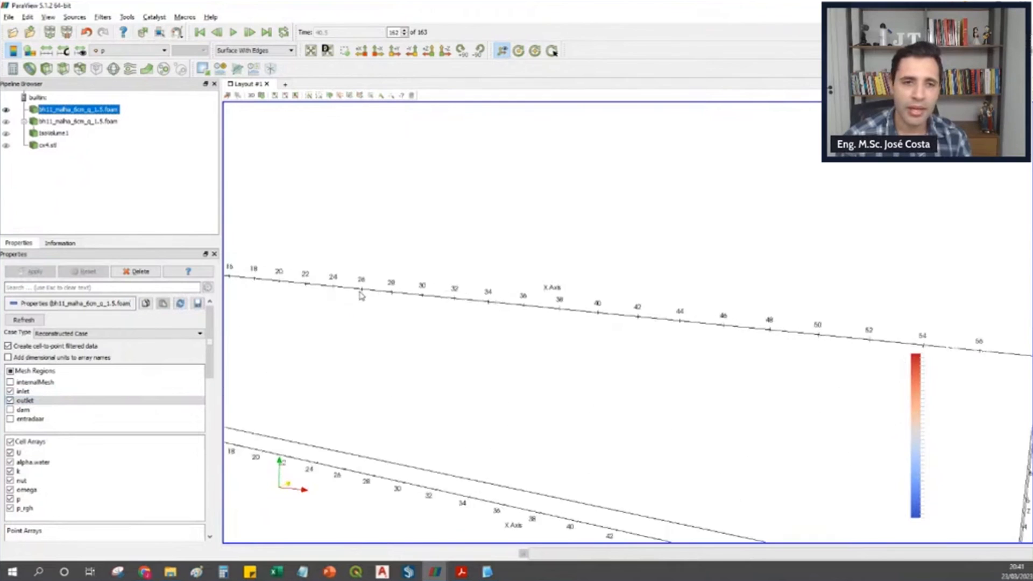
{"action": "scroll", "coordinate": [531, 341], "scroll_direction": "up", "scroll_amount": 5}
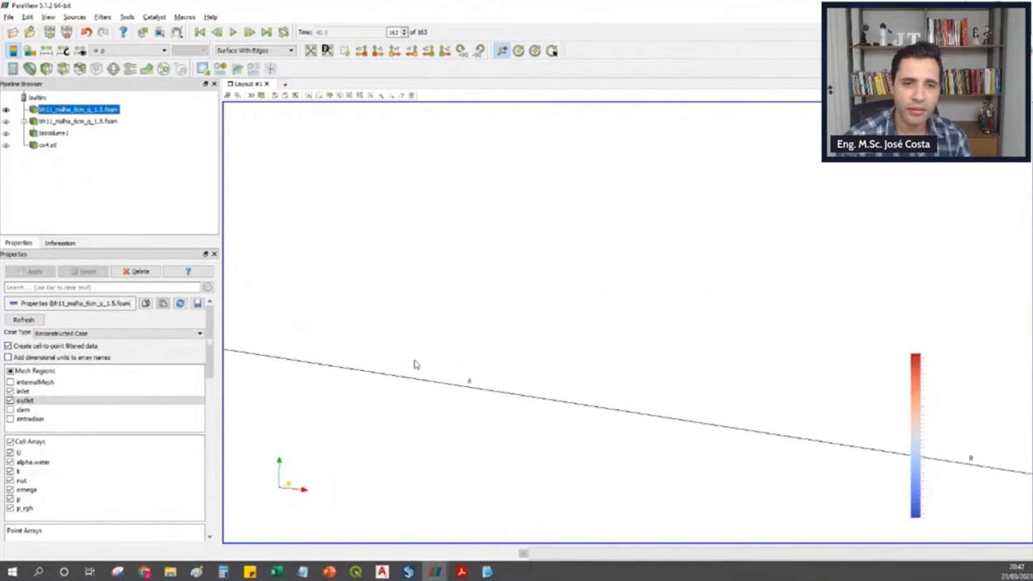
{"action": "left_click_drag", "start_coordinate": [602, 333], "coordinate": [434, 367]}
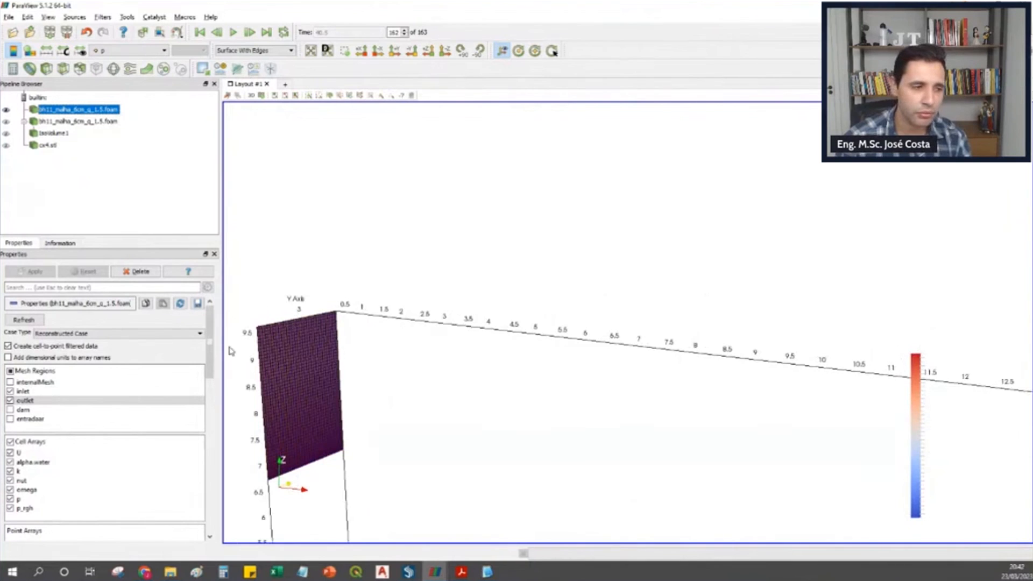
{"action": "scroll", "coordinate": [281, 273], "scroll_direction": "down", "scroll_amount": 10}
{"action": "scroll", "coordinate": [684, 401], "scroll_direction": "up", "scroll_amount": 10}
{"action": "scroll", "coordinate": [619, 330], "scroll_direction": "up", "scroll_amount": 5}
{"action": "scroll", "coordinate": [578, 331], "scroll_direction": "down", "scroll_amount": 3}
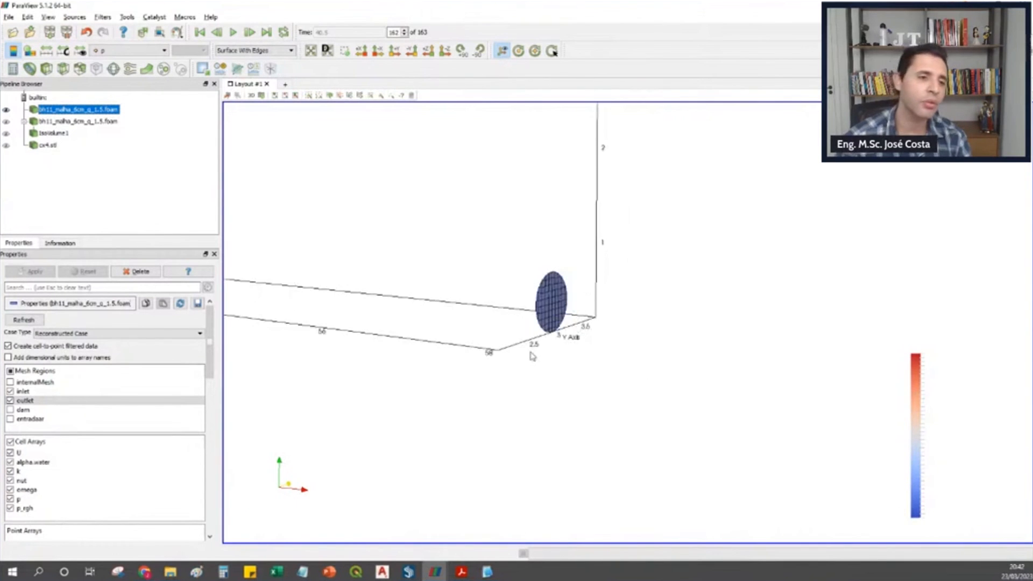
Show the internalMesh region again together with inlet and outlet, and view the whole pipe system.
{"action": "left_click", "coordinate": [10, 382]}
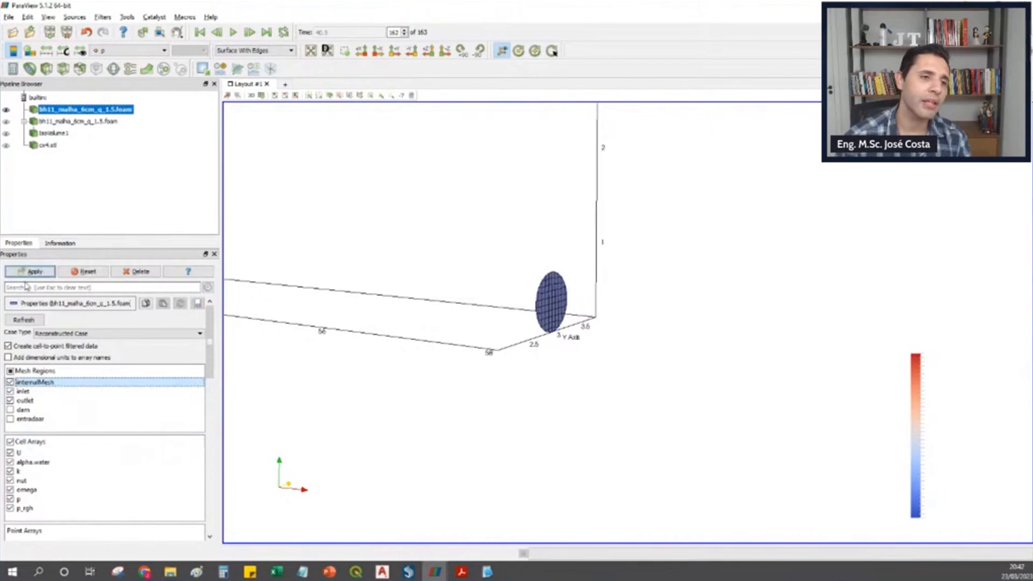
{"action": "left_click", "coordinate": [31, 272]}
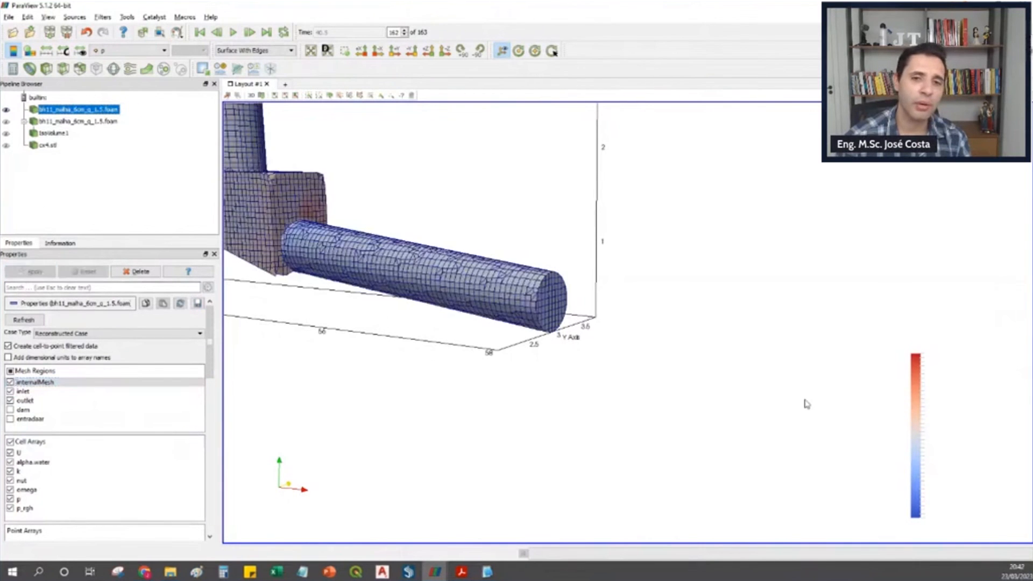
{"action": "scroll", "coordinate": [623, 320], "scroll_direction": "up", "scroll_amount": 4}
{"action": "scroll", "coordinate": [564, 319], "scroll_direction": "down", "scroll_amount": 4}
{"action": "middle_click_drag", "start_coordinate": [247, 273], "coordinate": [756, 381]}
{"action": "middle_click_drag", "start_coordinate": [546, 337], "coordinate": [753, 376]}
{"action": "middle_click_drag", "start_coordinate": [424, 285], "coordinate": [467, 287]}
{"action": "middle_click_drag", "start_coordinate": [673, 306], "coordinate": [556, 290]}
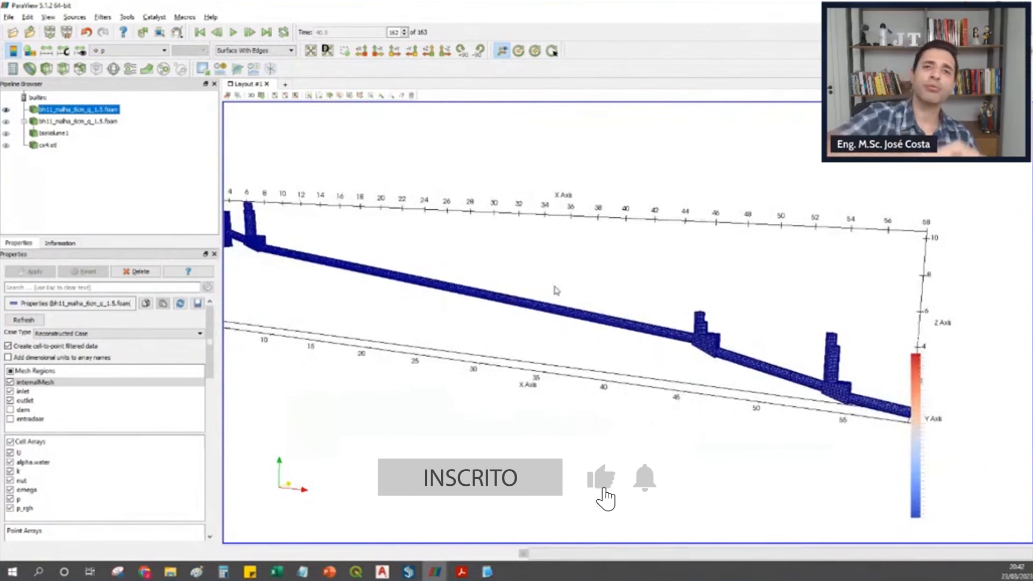